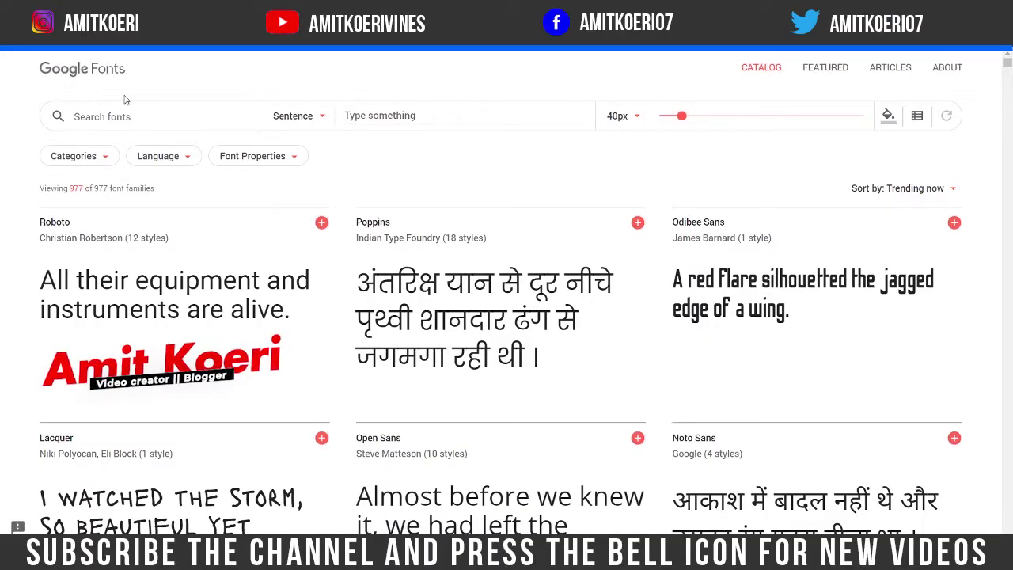
Open the Categories filter, showing Serif, Sans Serif, Display, Handwriting and Monospace all checked
mouse_move(451, 316)
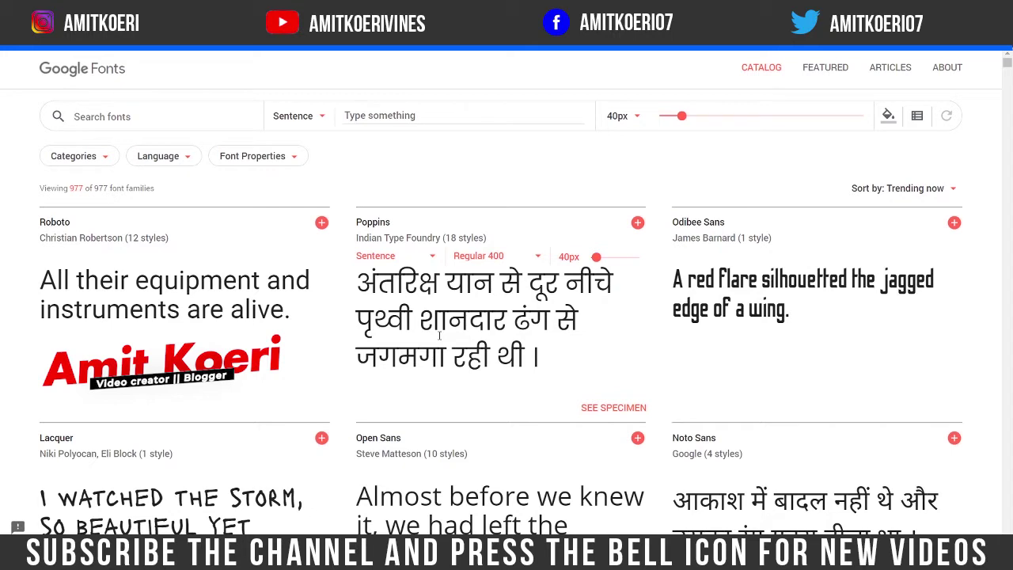
mouse_move(205, 254)
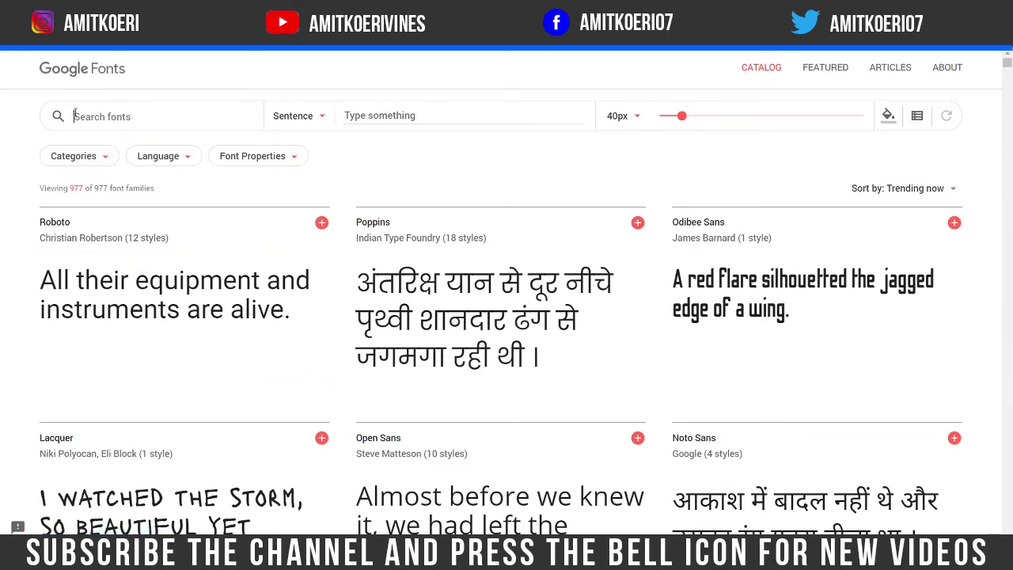
click(88, 157)
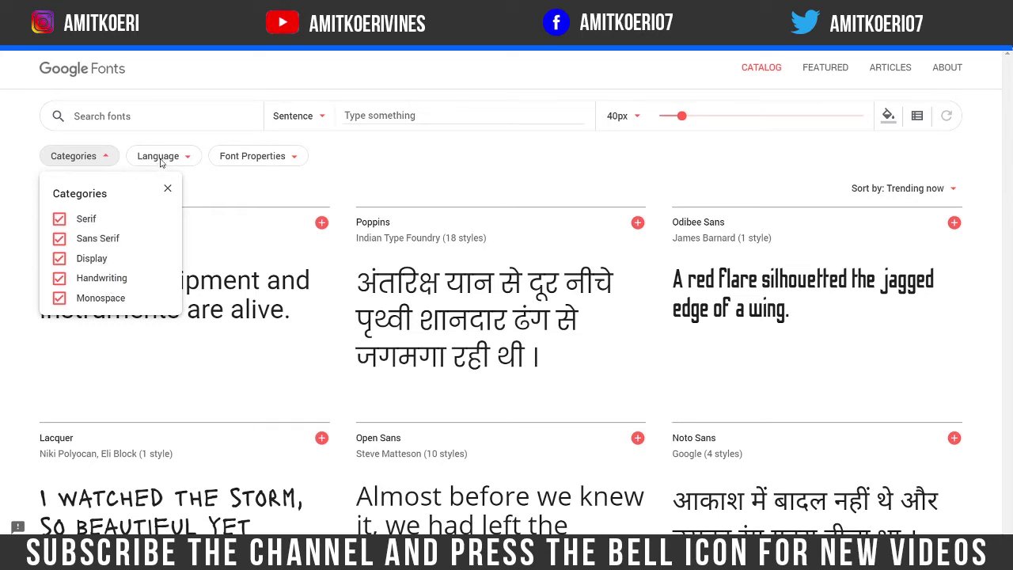
Filter the font catalogue to the Devanagari language, narrowing it to 44 of 977 families
click(161, 161)
click(174, 159)
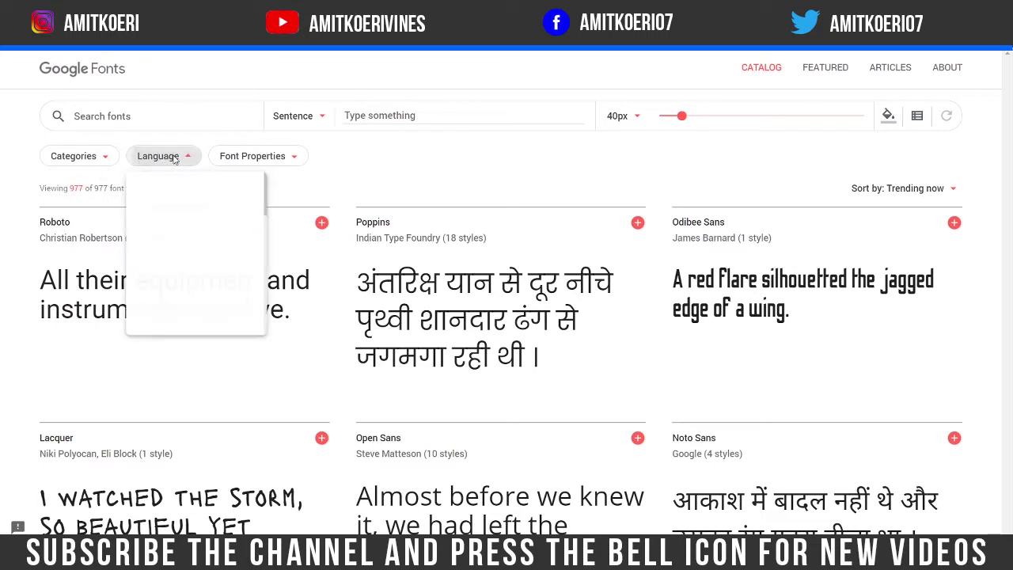
scroll(191, 238, down, 2)
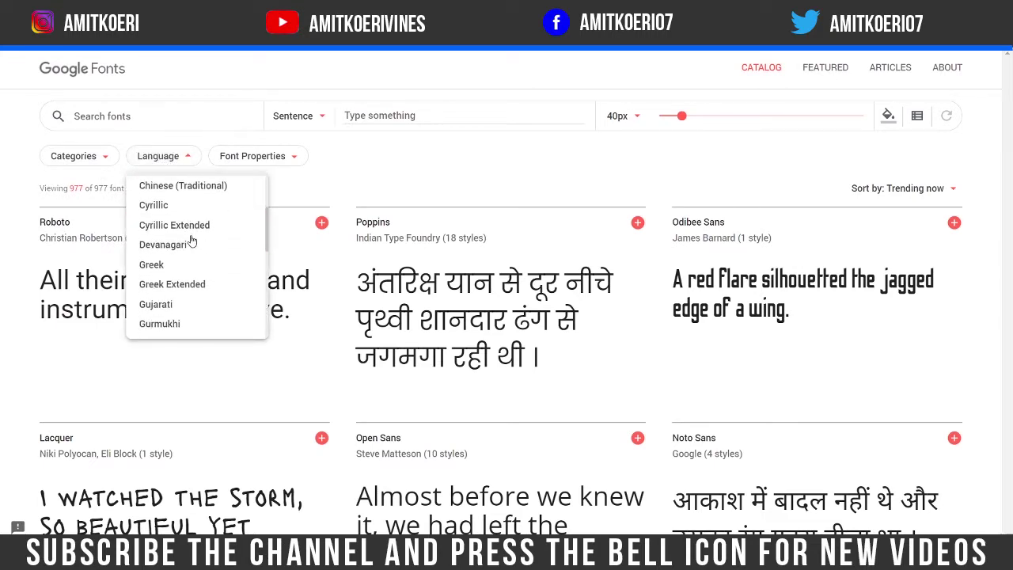
scroll(191, 241, down, 2)
scroll(191, 241, down, 3)
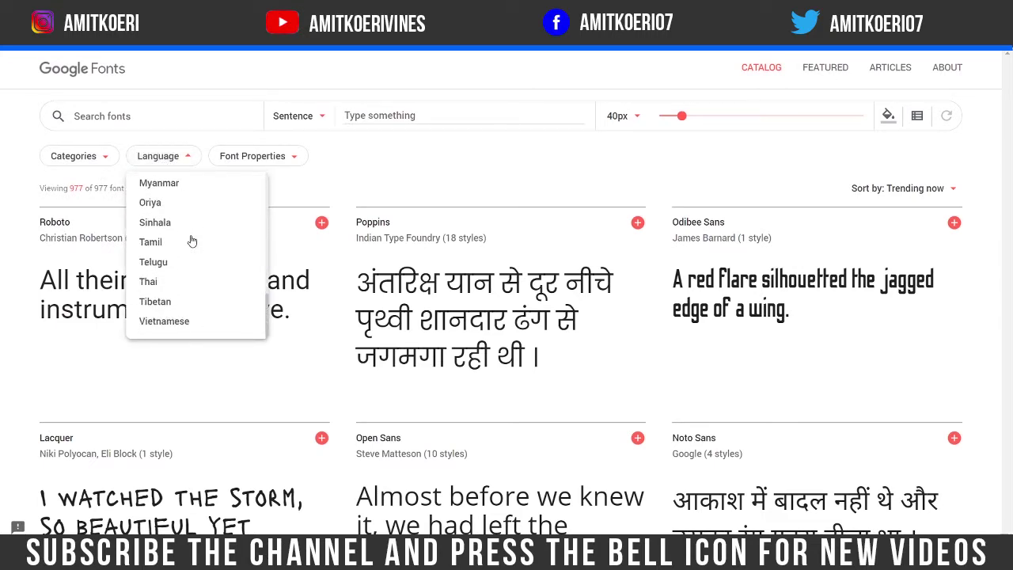
scroll(190, 241, up, 3)
scroll(191, 241, up, 1)
scroll(191, 240, up, 2)
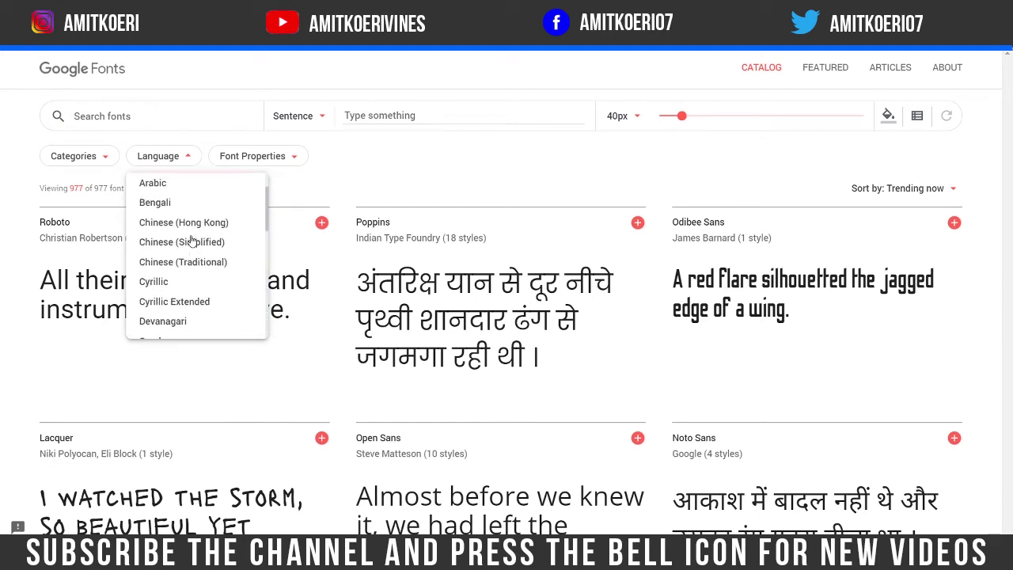
scroll(191, 240, up, 1)
scroll(191, 240, down, 1)
scroll(191, 241, down, 2)
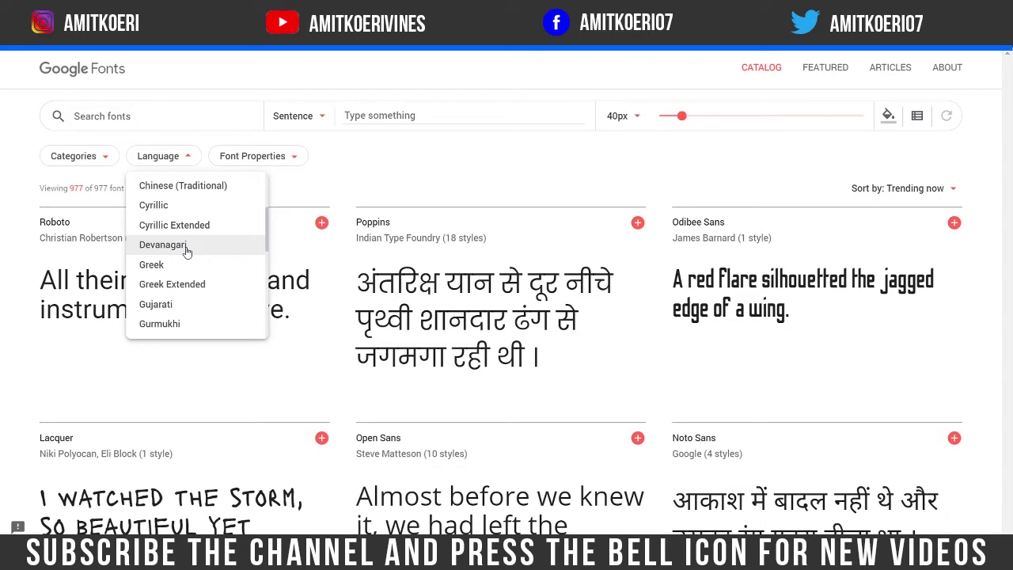
click(185, 246)
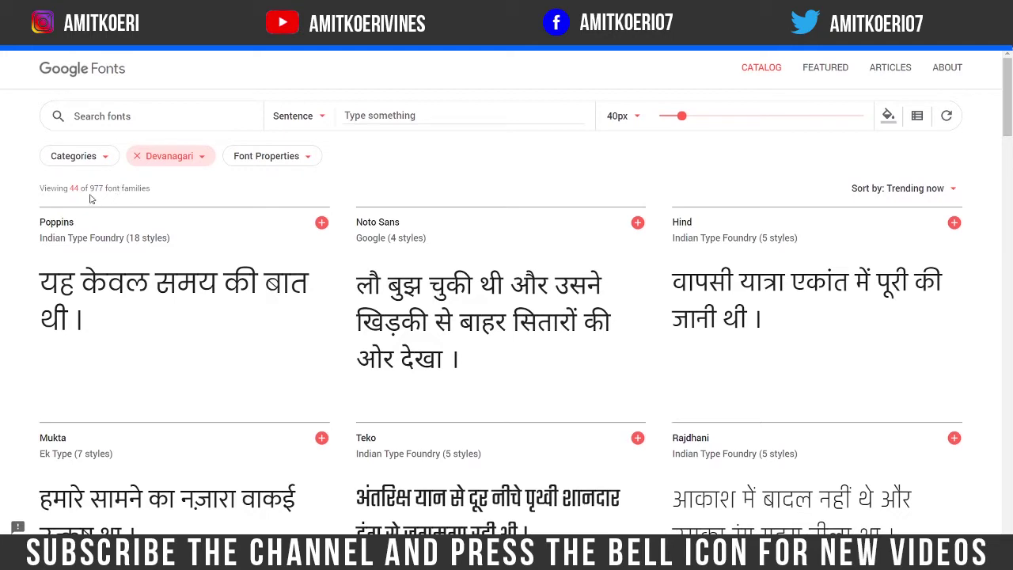
mouse_move(294, 226)
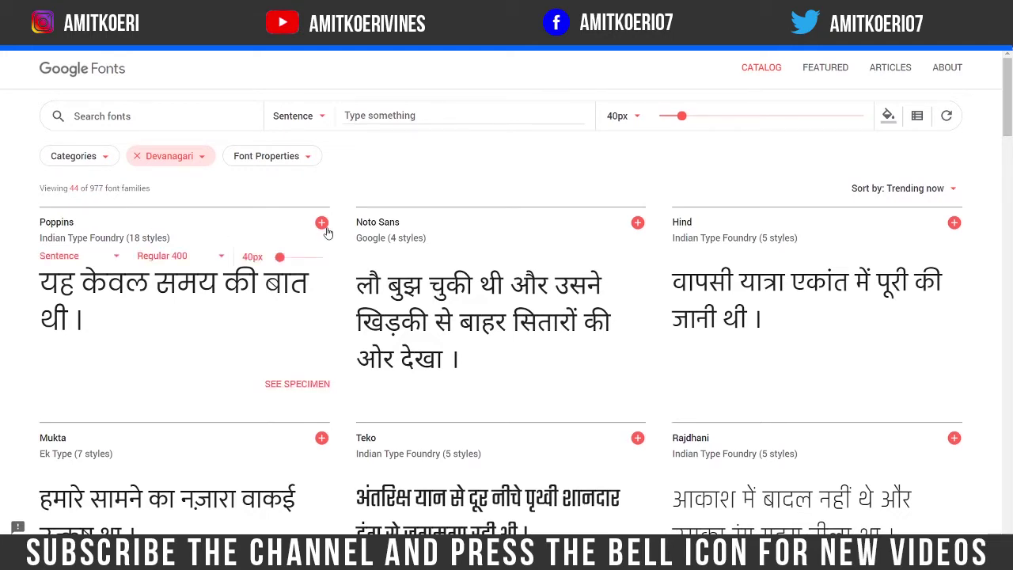
scroll(594, 225, down, 15)
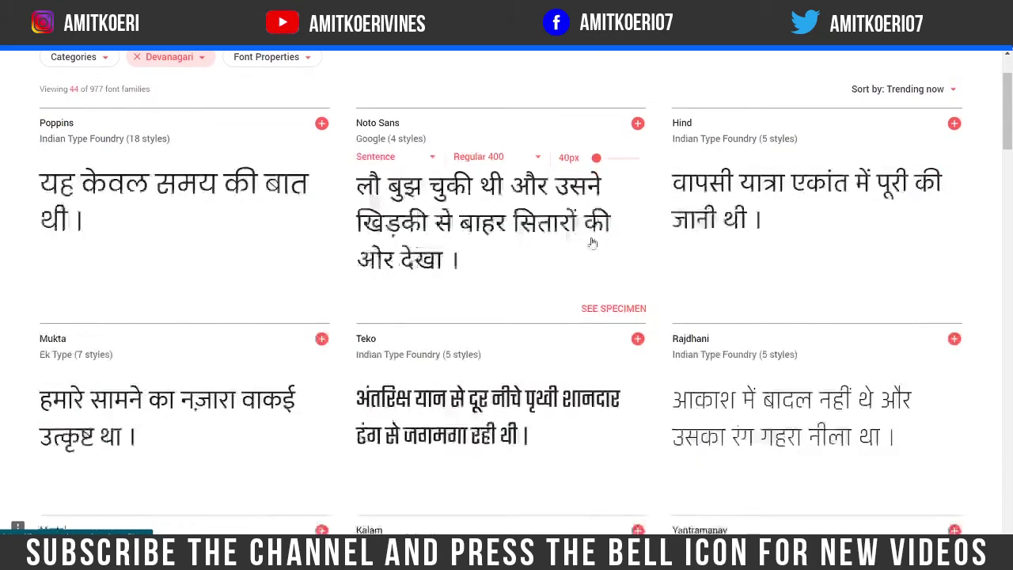
scroll(470, 377, down, 3)
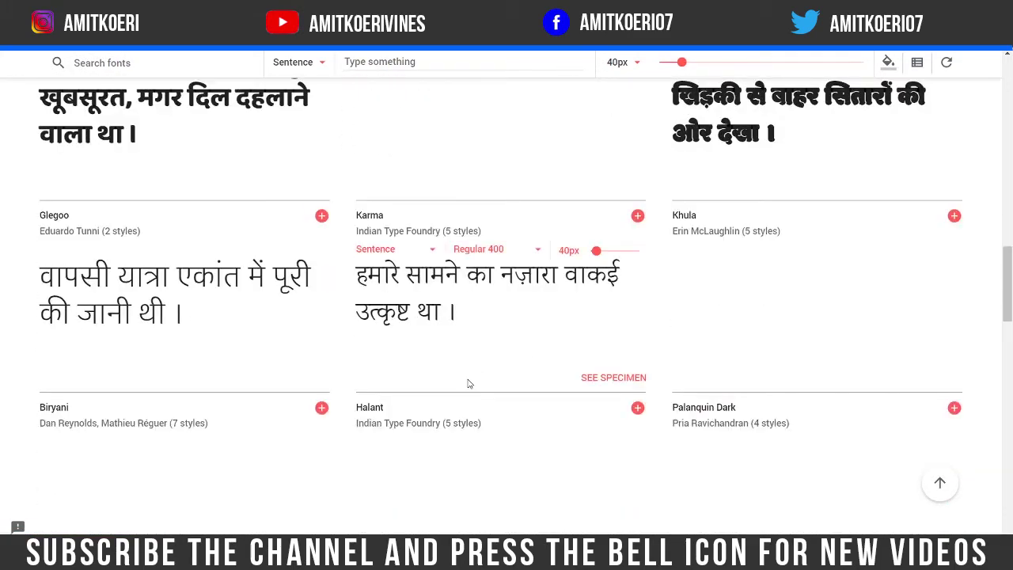
scroll(468, 383, up, 5)
scroll(468, 383, up, 3)
scroll(468, 383, up, 2)
scroll(468, 383, up, 5)
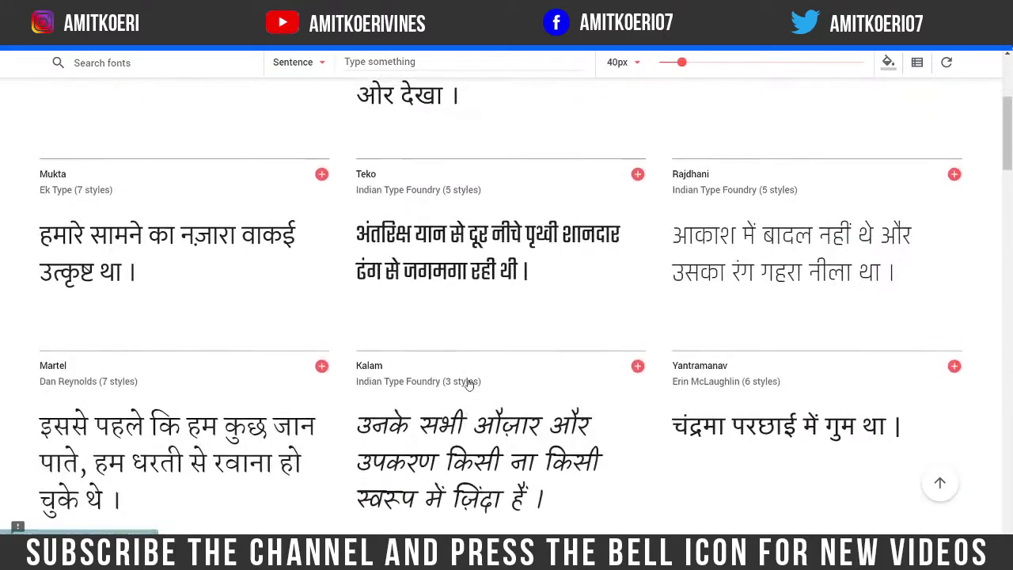
scroll(467, 384, up, 4)
scroll(468, 383, up, 1)
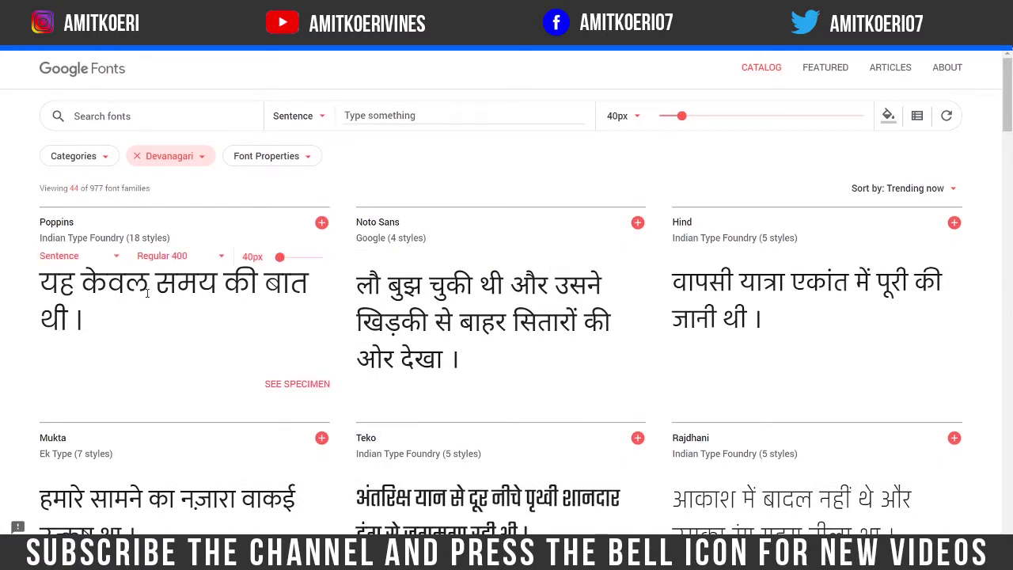
scroll(495, 324, down, 3)
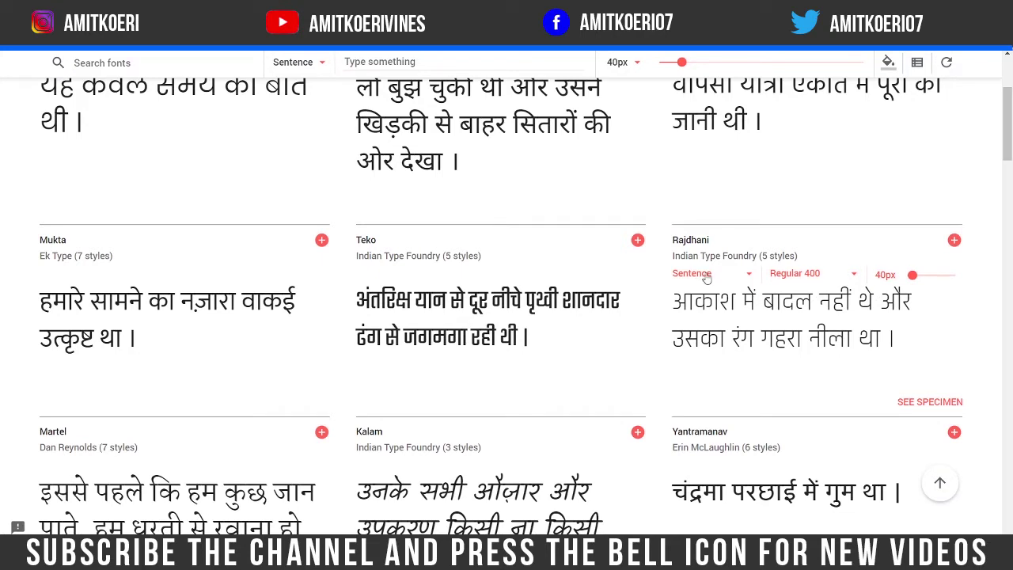
Preview Rajdhani as a paragraph, then as its full Devanagari alphabet
click(748, 277)
click(719, 297)
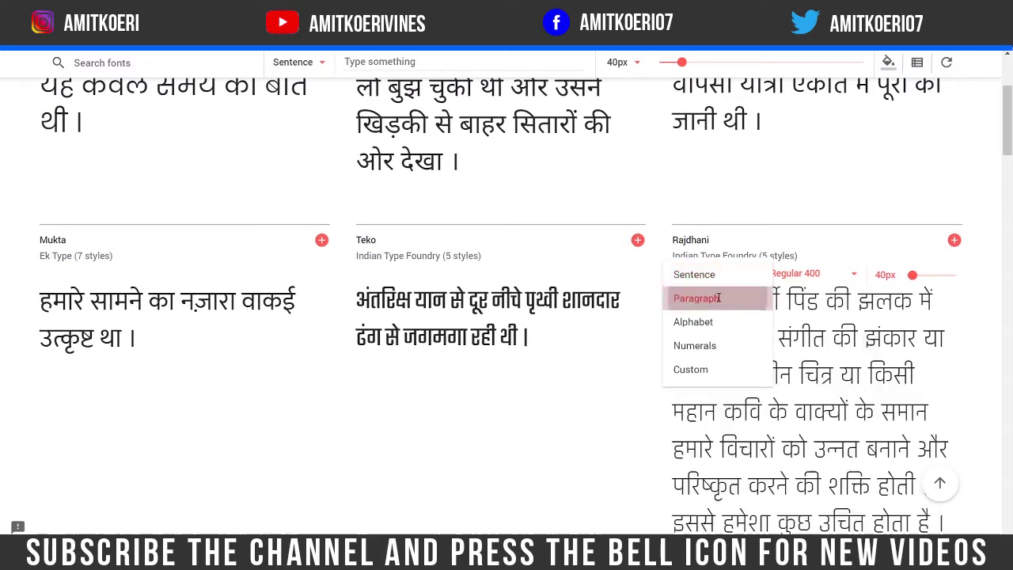
scroll(788, 314, down, 1)
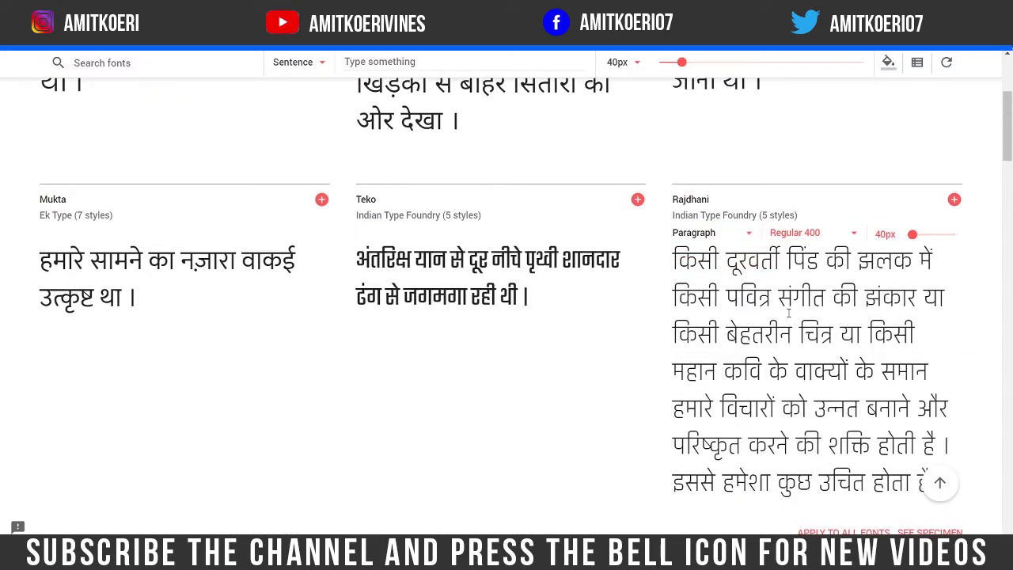
click(735, 238)
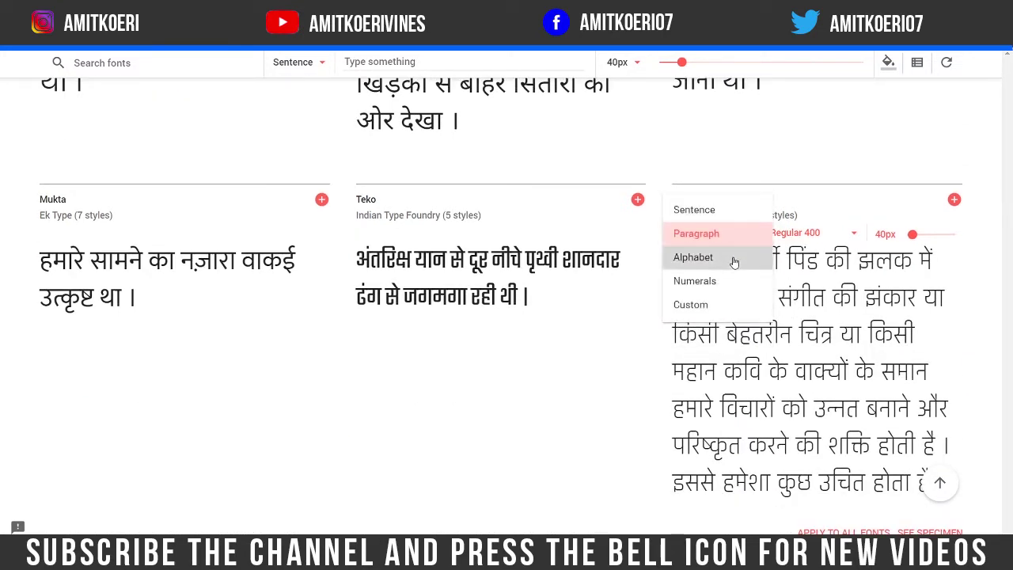
click(736, 257)
scroll(768, 293, down, 1)
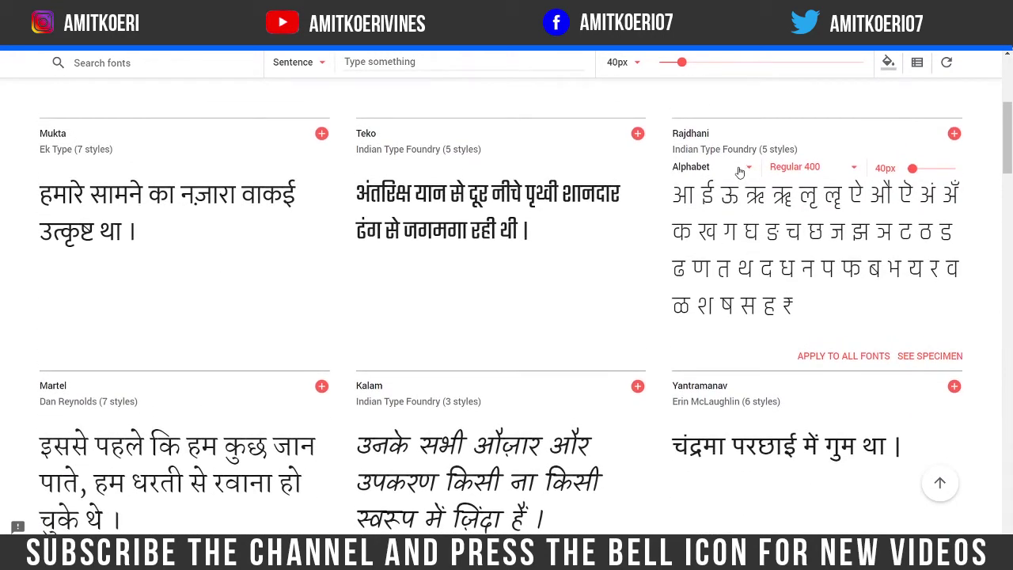
Preview Rajdhani's numerals and custom text, then return to the Hindi sample sentence
click(740, 172)
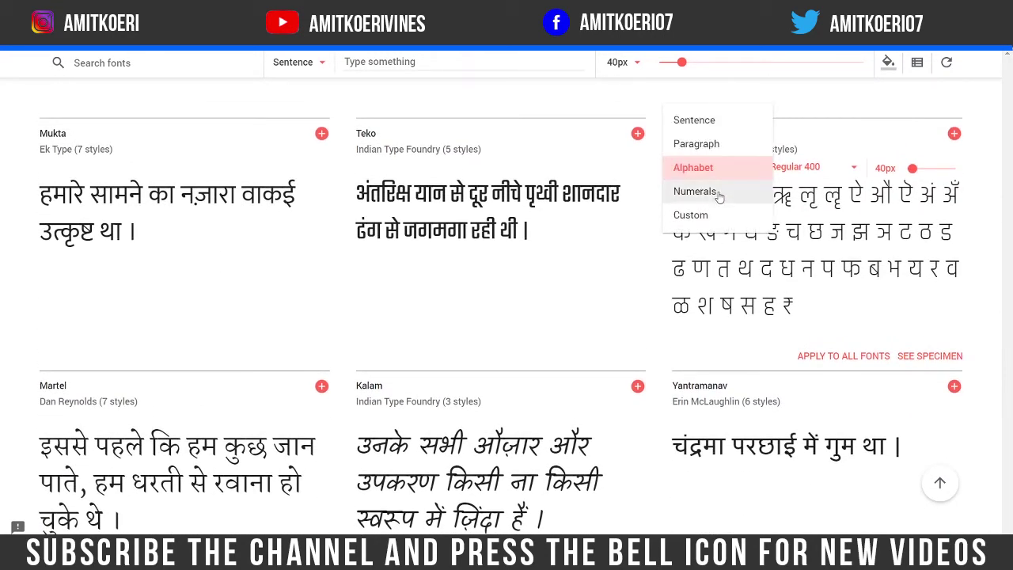
click(717, 192)
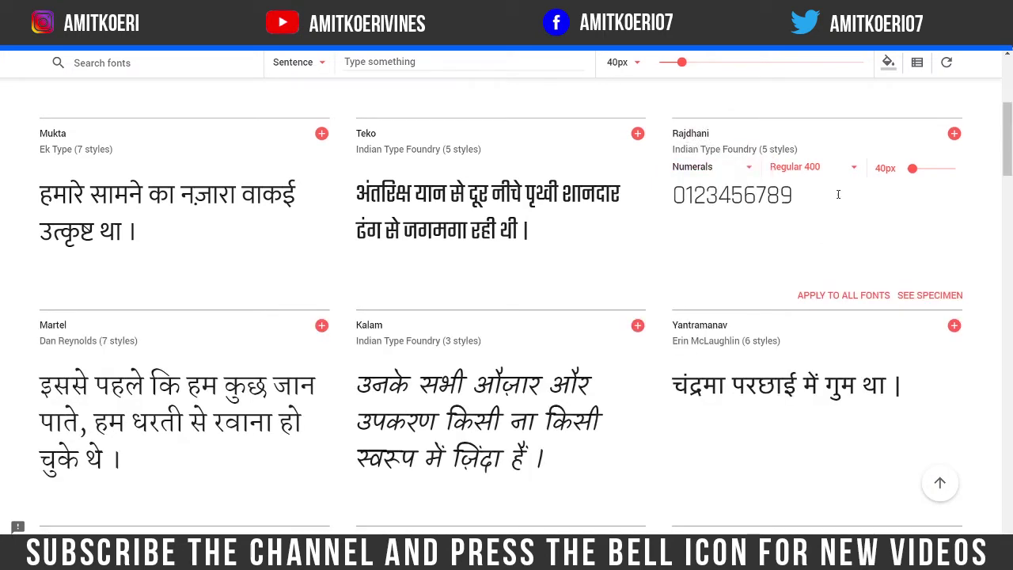
click(714, 167)
click(720, 193)
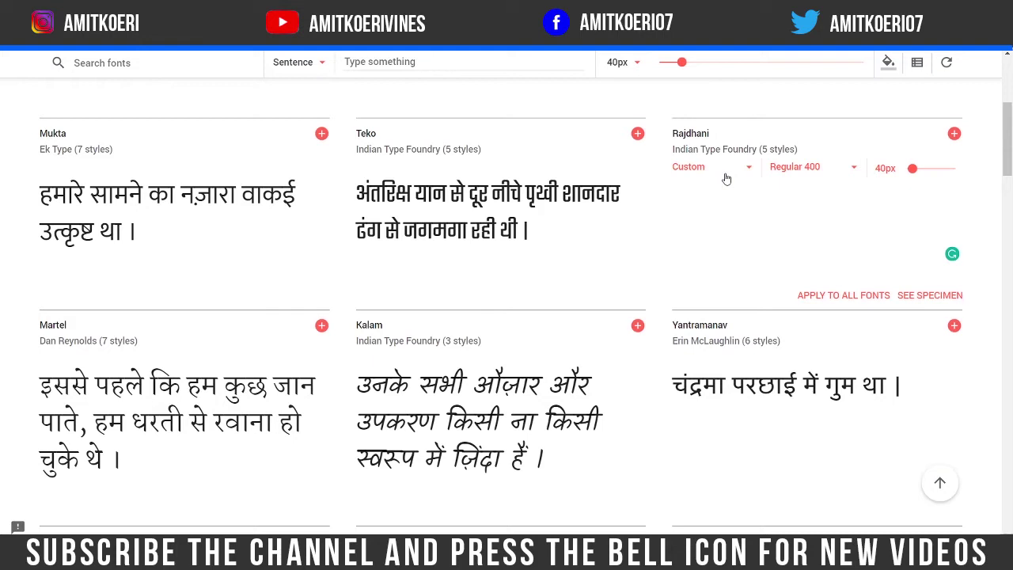
click(727, 168)
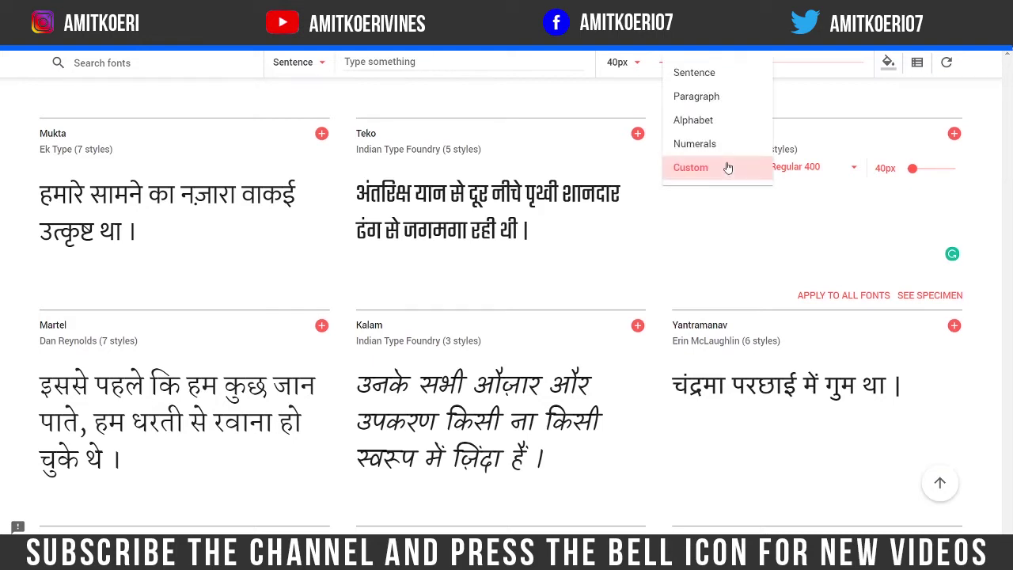
click(715, 77)
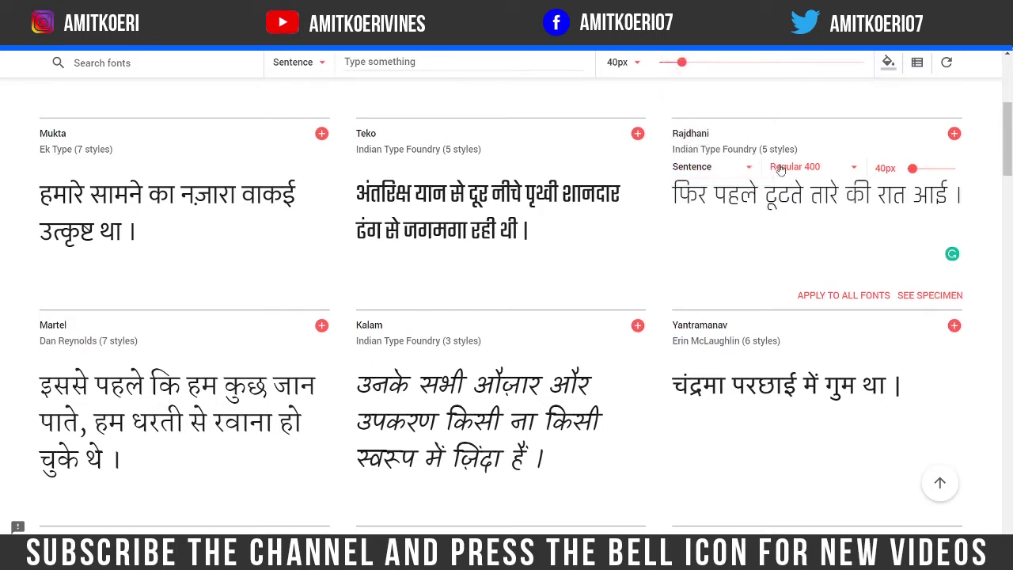
Preview Rajdhani in Light 300 enlarged to 66px
click(836, 169)
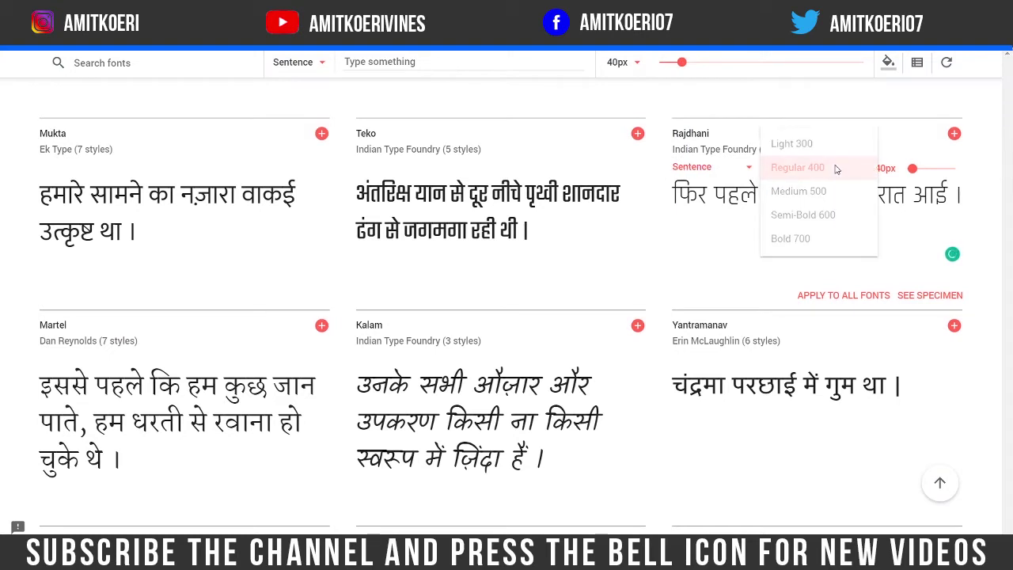
click(822, 157)
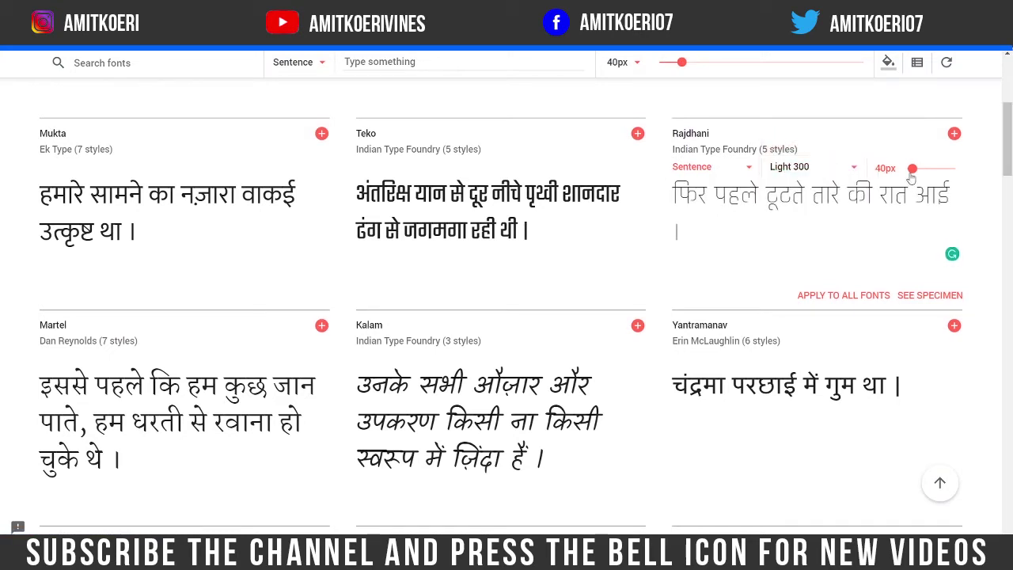
drag(914, 174, 918, 176)
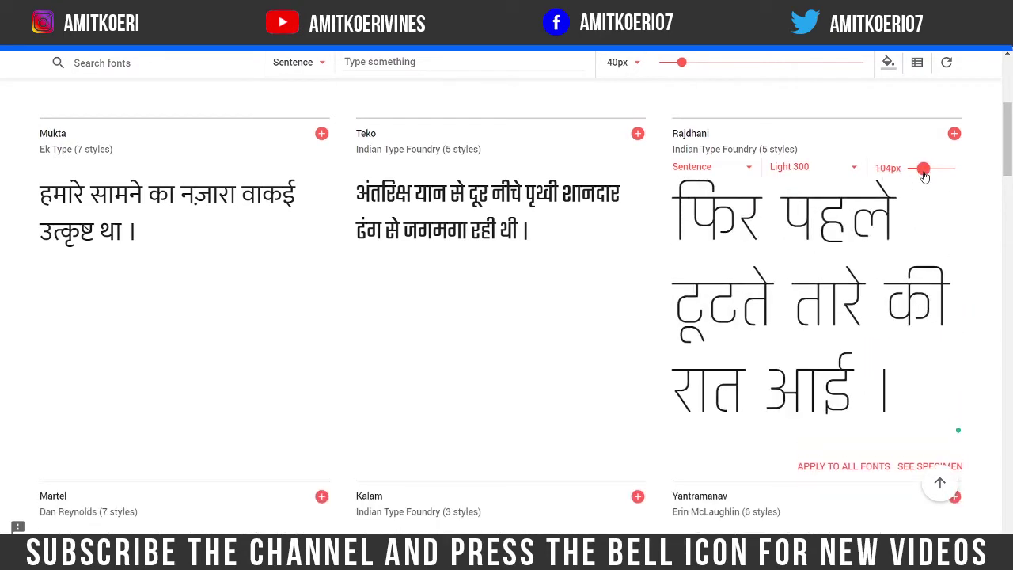
Step Rajdhani's preview through Medium 500, Semi-Bold 600 and finally Bold 700
click(823, 168)
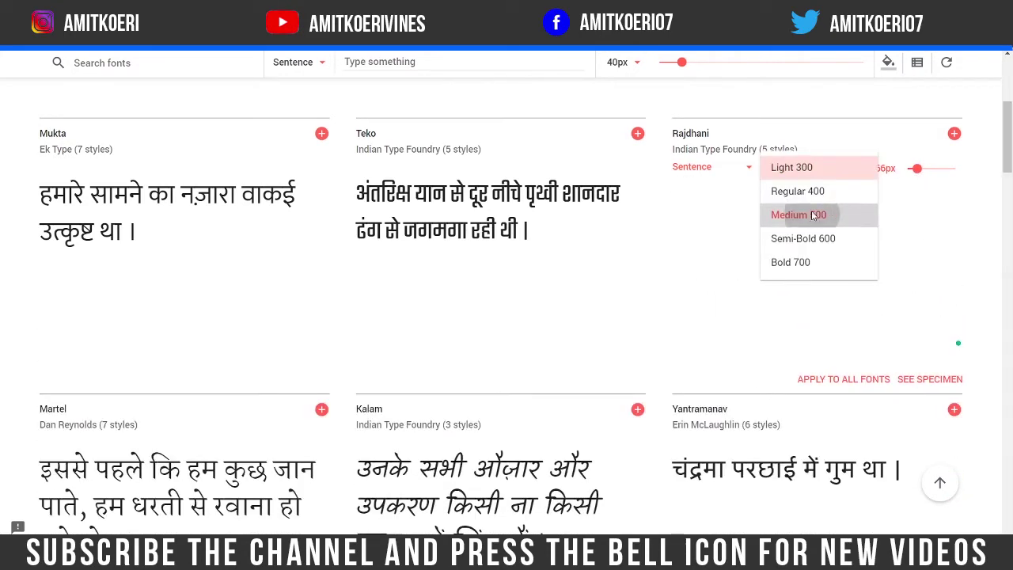
click(814, 217)
click(816, 173)
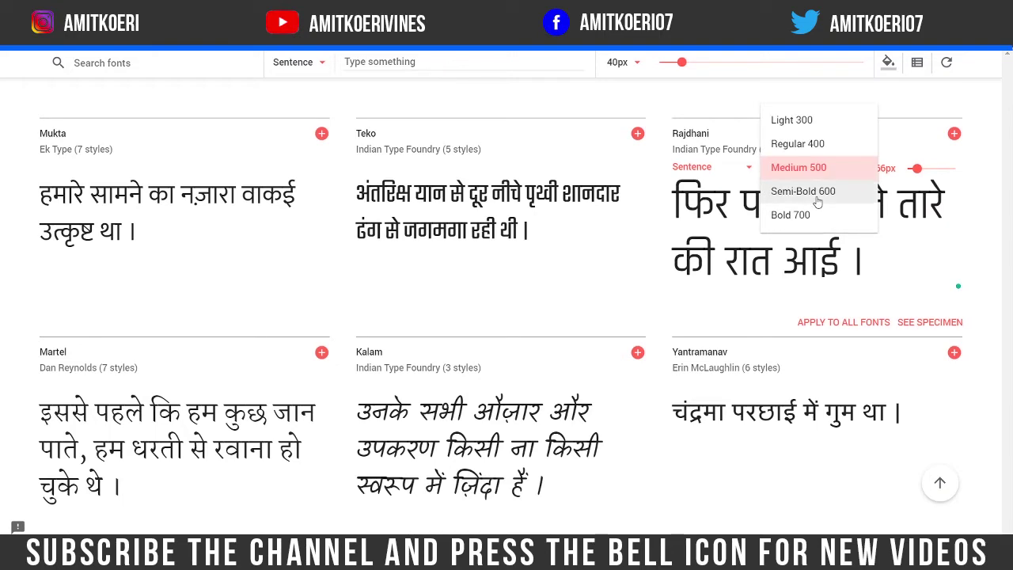
click(827, 190)
click(823, 167)
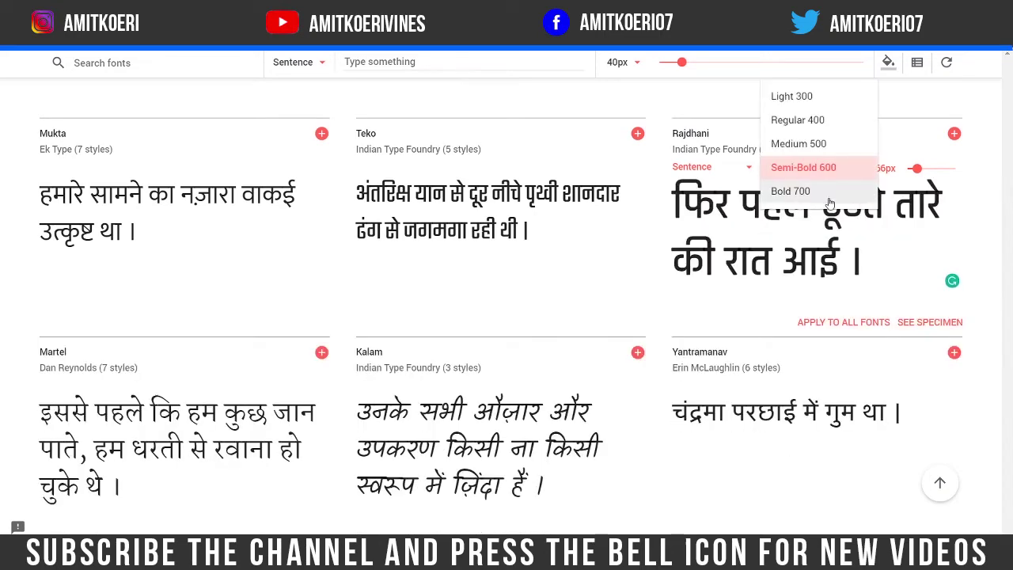
click(827, 191)
scroll(348, 303, up, 4)
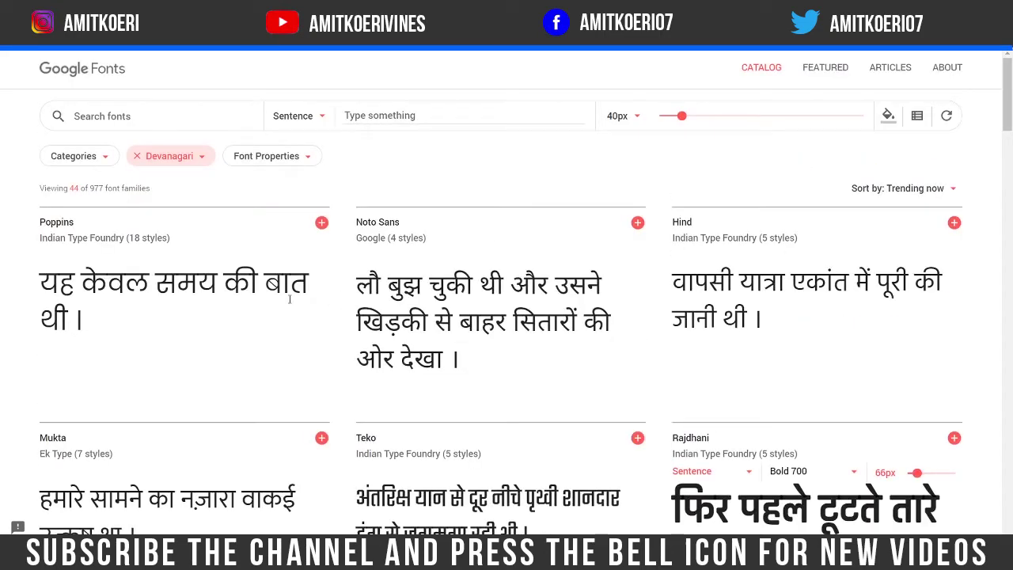
mouse_move(513, 232)
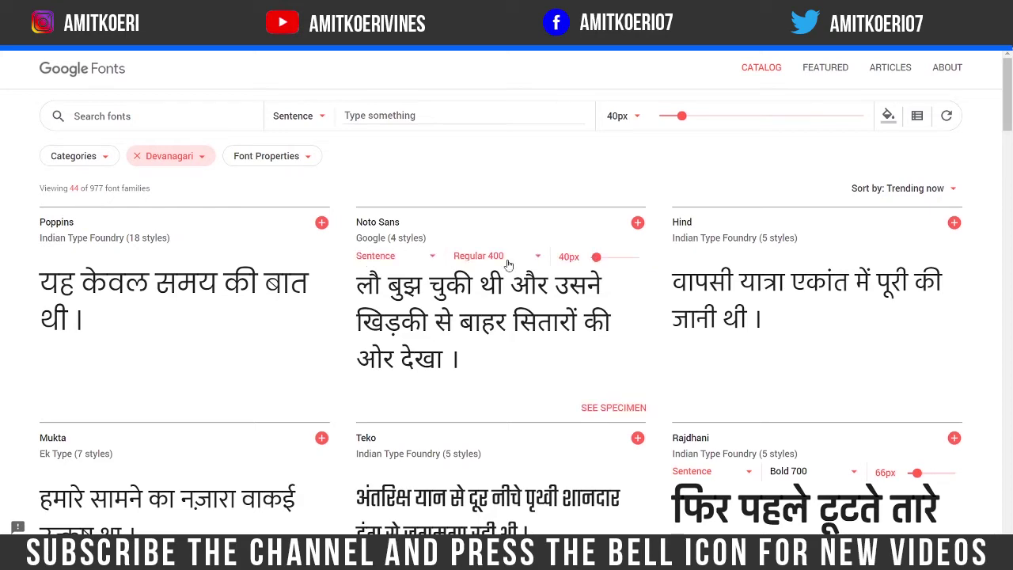
Add Rajdhani and Kalam to the selection and expand the two-family panel
scroll(509, 264, down, 3)
scroll(509, 264, up, 3)
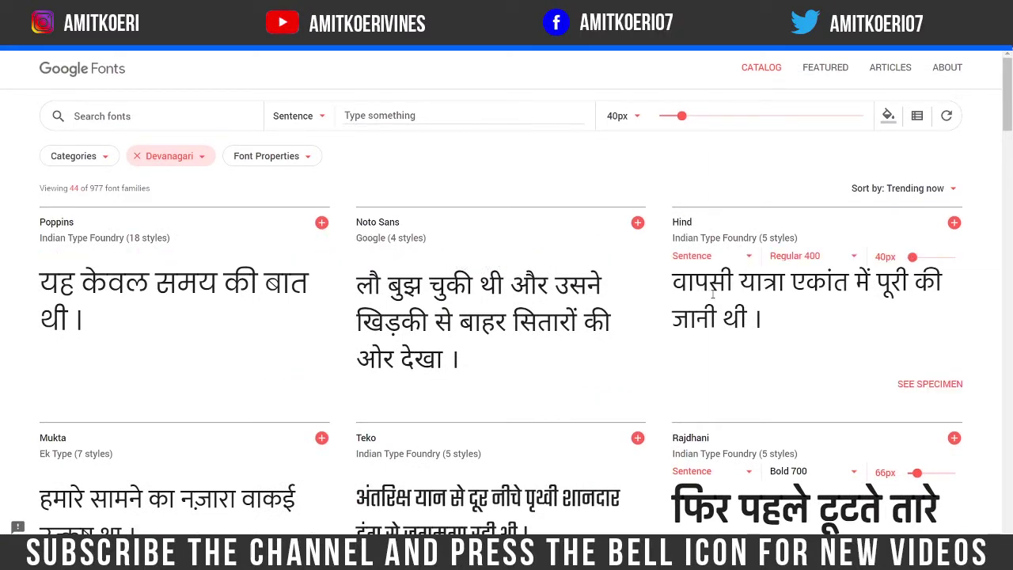
scroll(506, 317, down, 3)
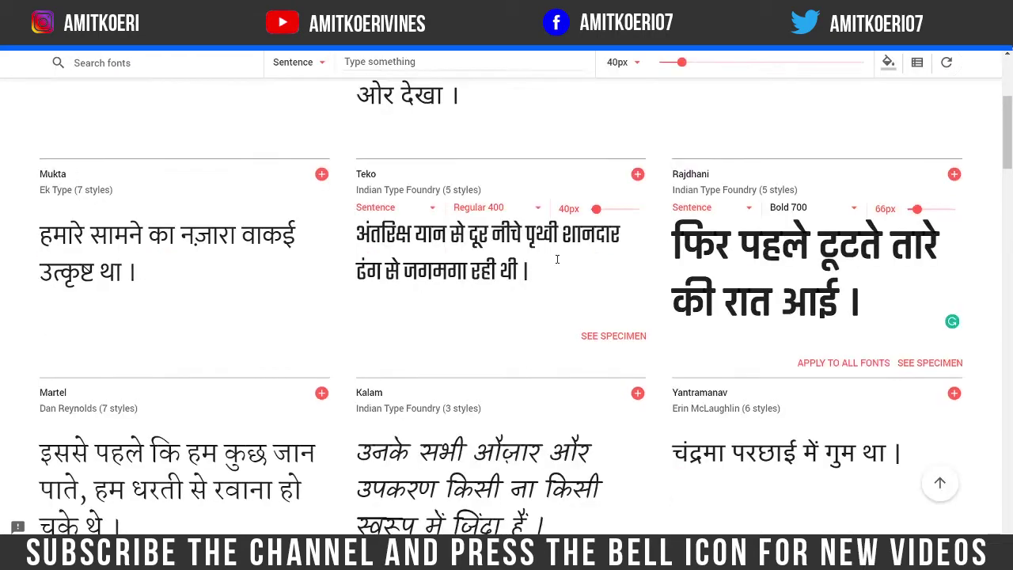
click(954, 173)
scroll(509, 357, down, 2)
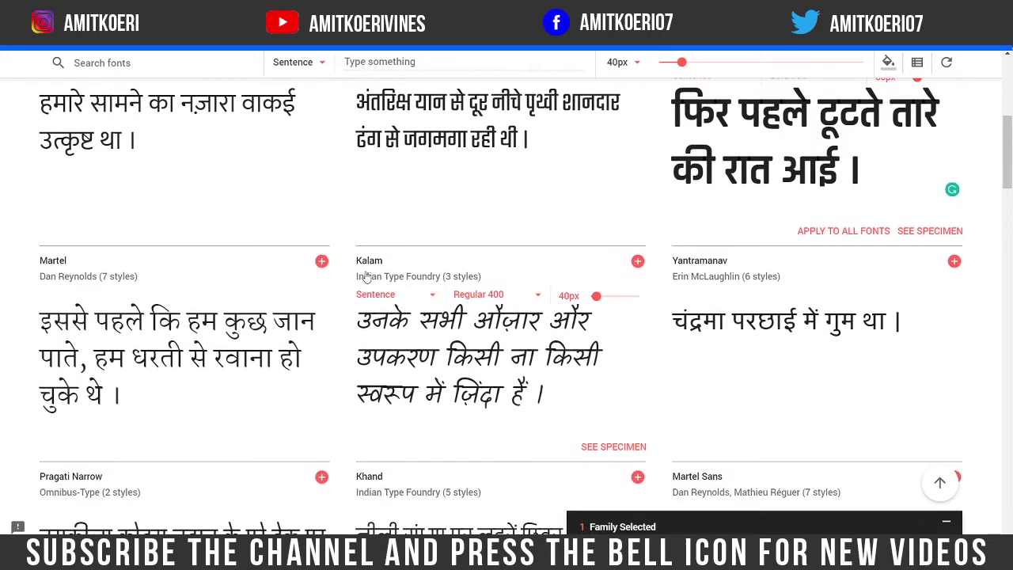
click(638, 261)
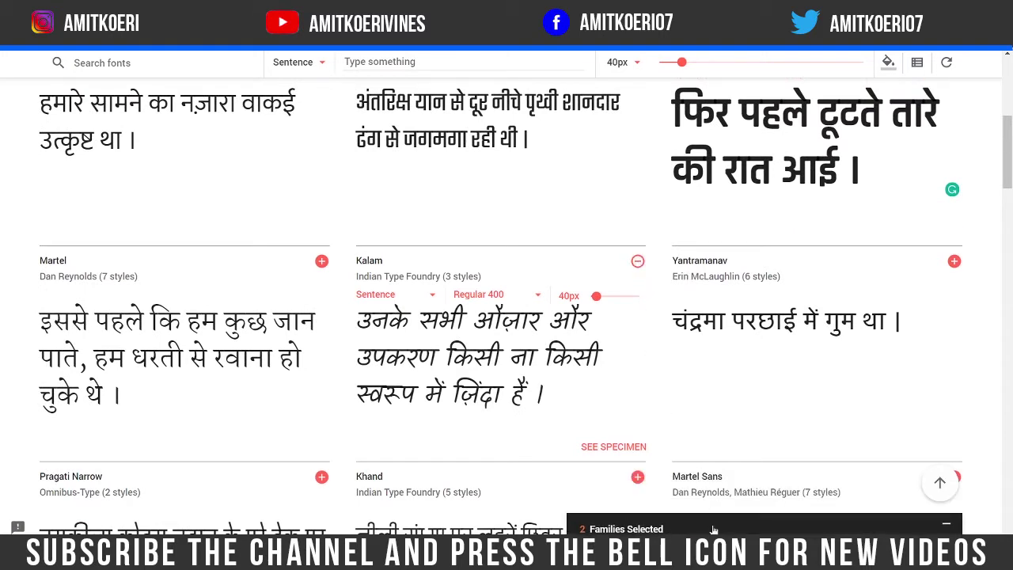
click(947, 528)
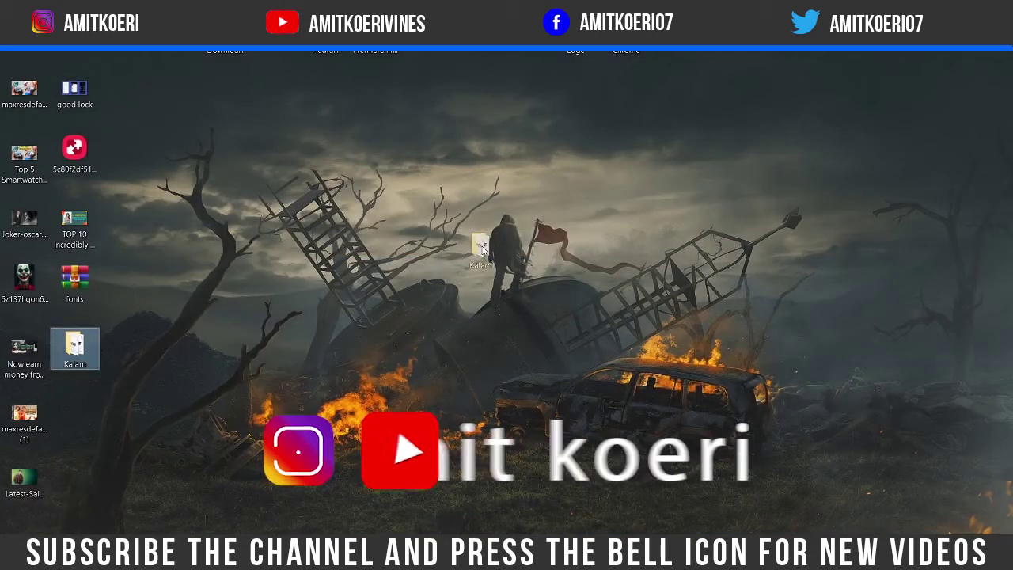
Install Kalam Bold, Light and Regular from the Kalam folder, replacing the existing Kalam font
drag(95, 343, 578, 215)
double_click(531, 221)
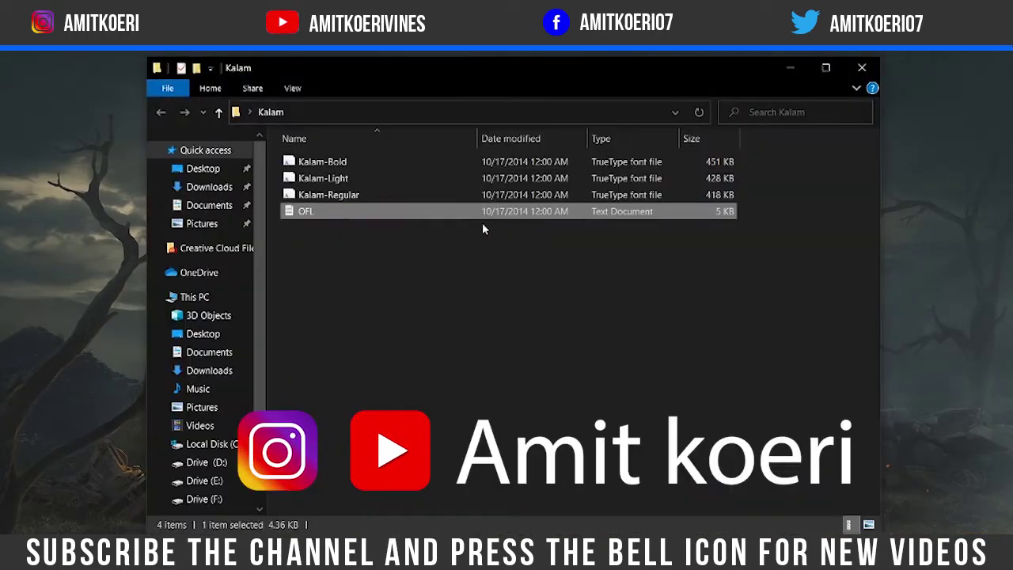
click(424, 200)
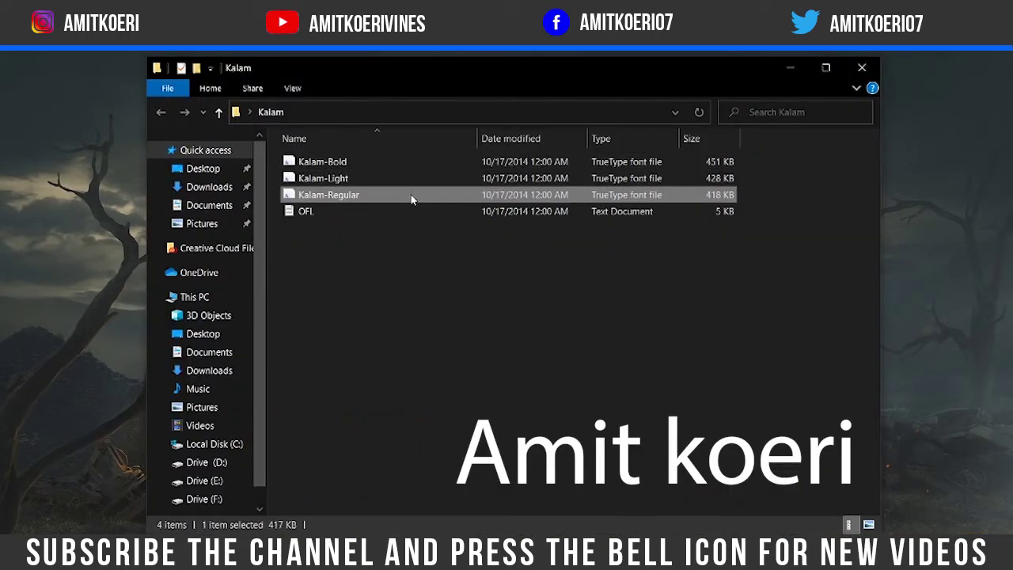
mouse_move(409, 168)
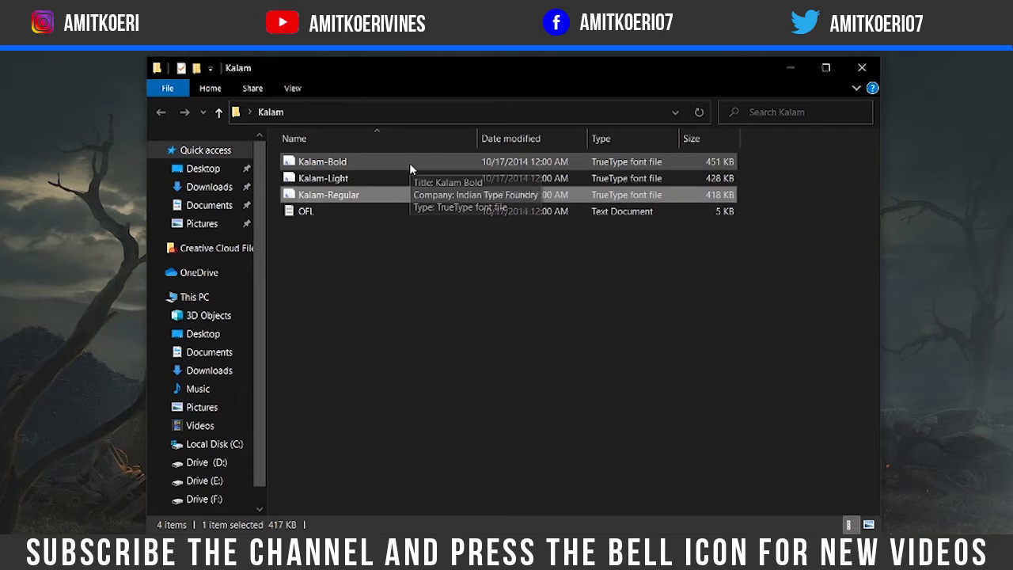
click(410, 164)
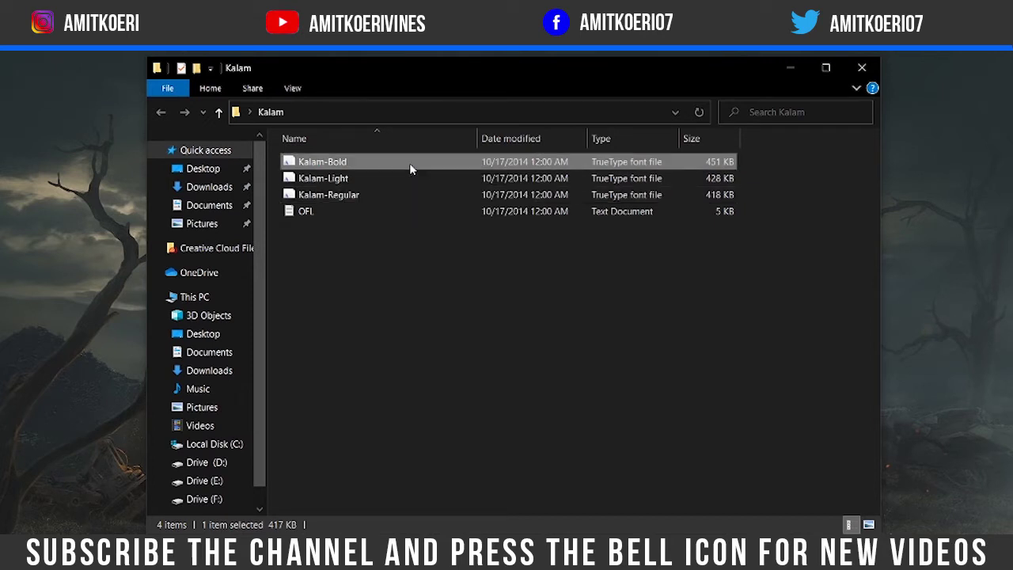
shift+click(409, 193)
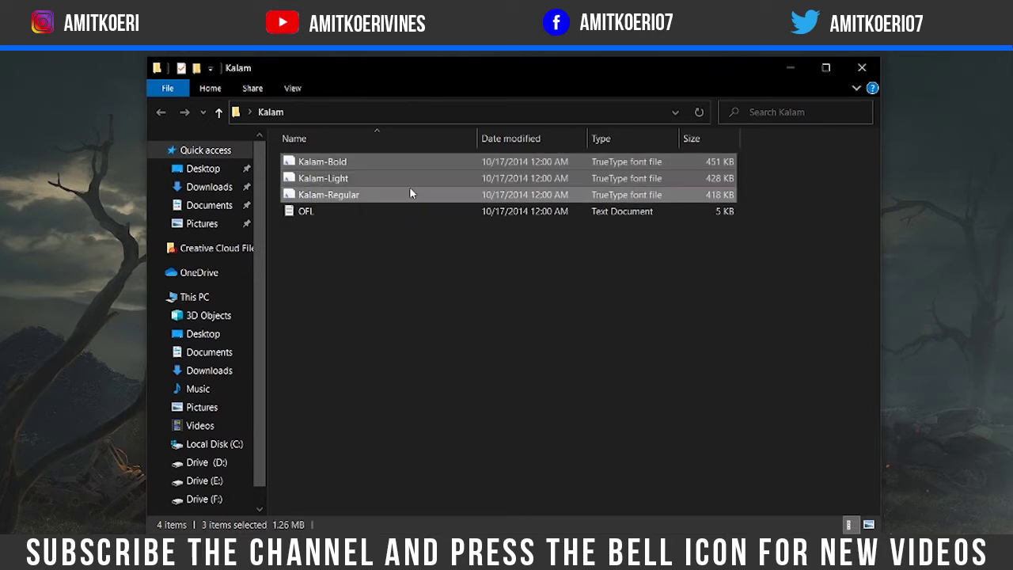
right_click(411, 192)
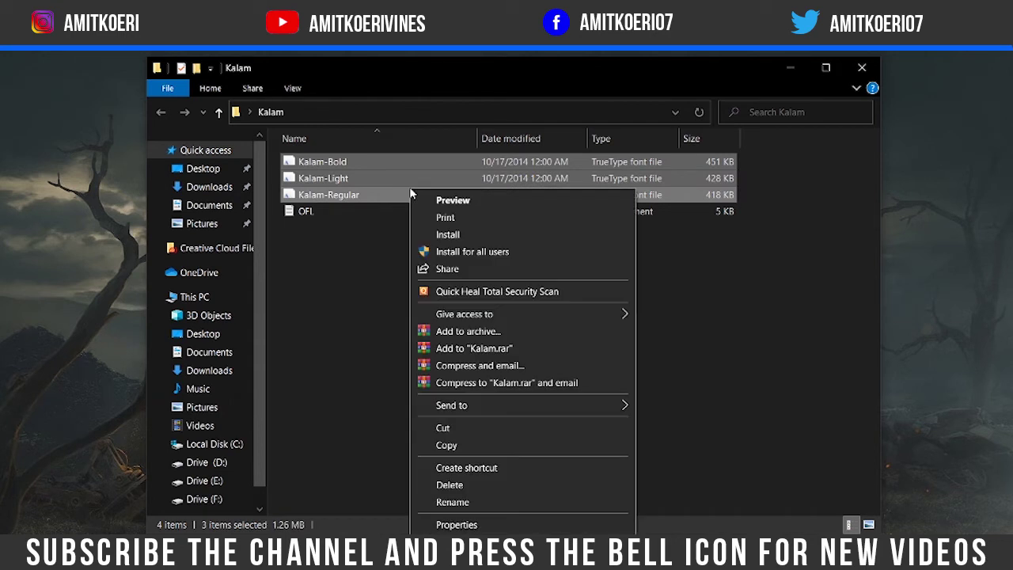
click(473, 235)
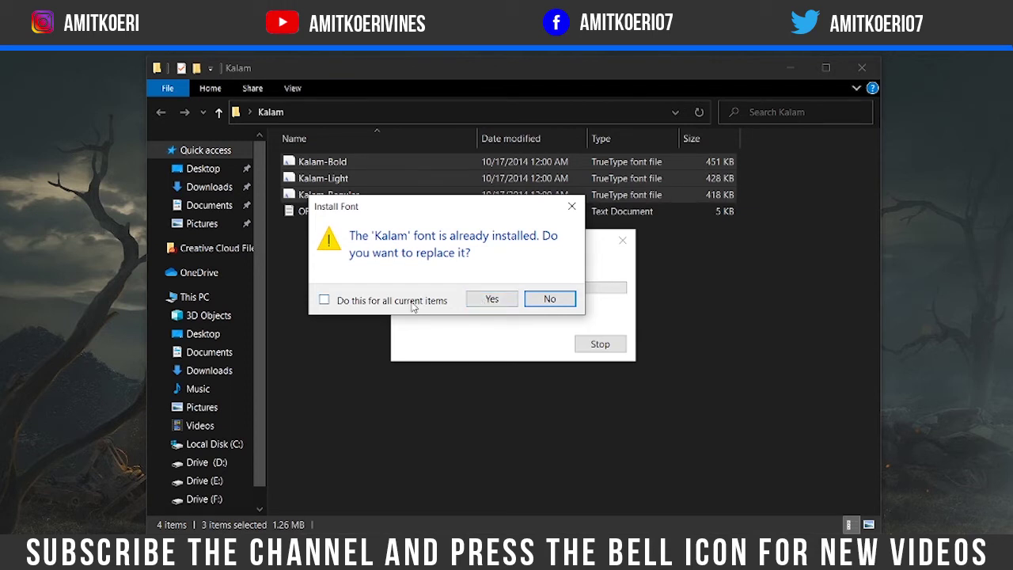
click(494, 300)
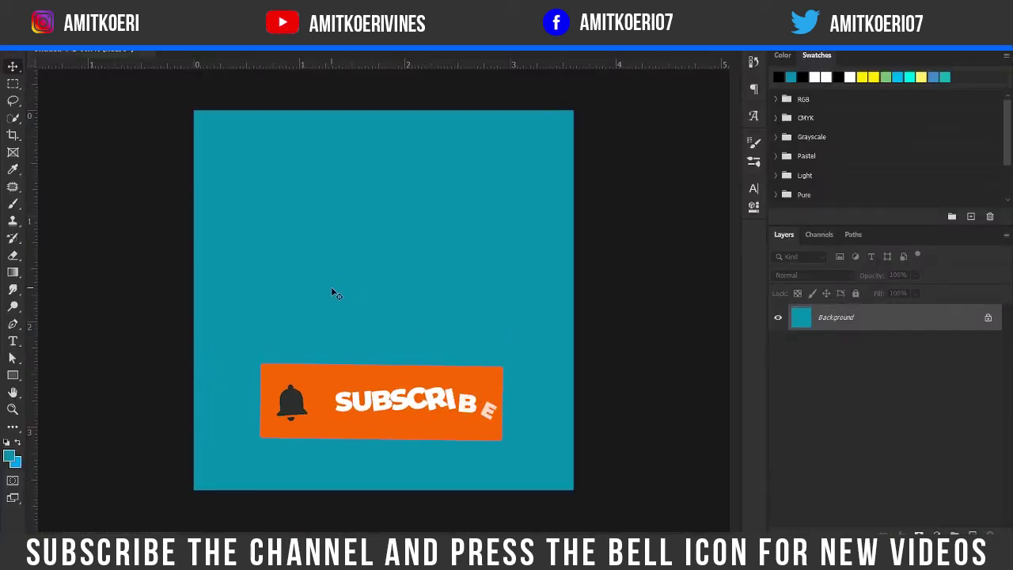
Add the Hindi text 'आज का विडियो आप लोगो को कैसा लगा' near the canvas centre
click(12, 341)
click(361, 251)
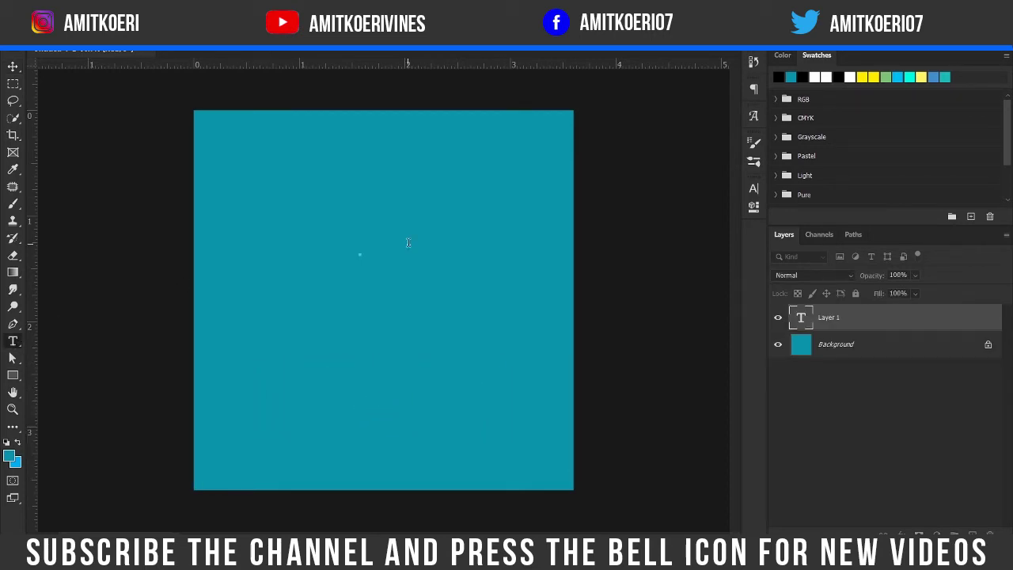
text(आज का विडियो आप लोगो को कैसा लगा)
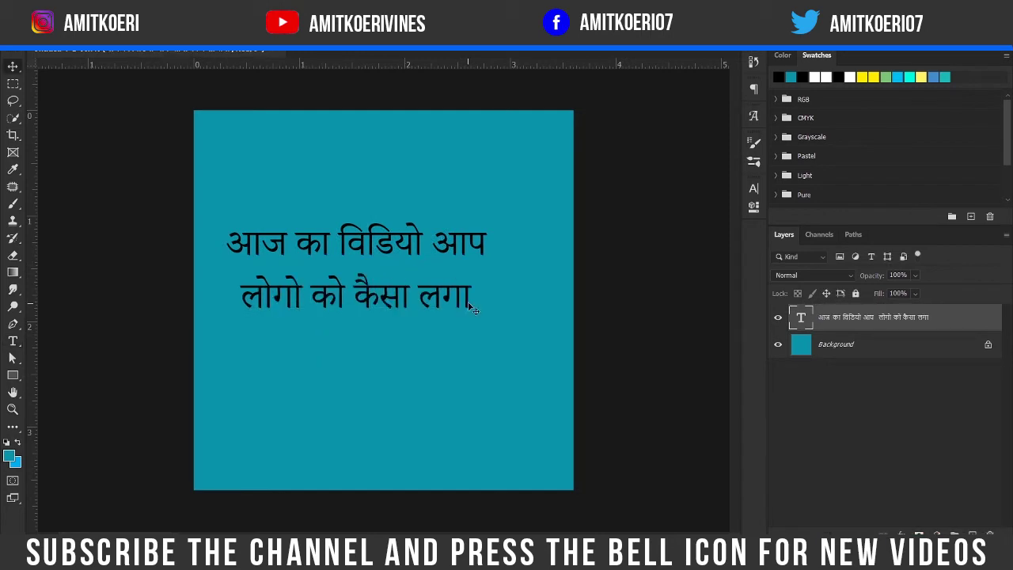
drag(468, 304, 483, 315)
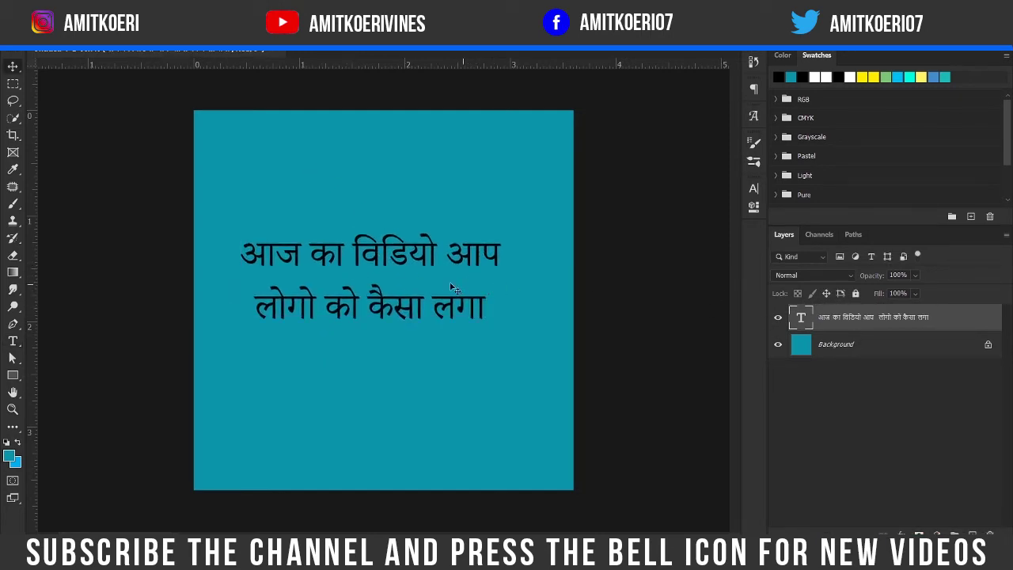
Re-enter the Hindi text layer and select all of its text
key(t)
click(458, 259)
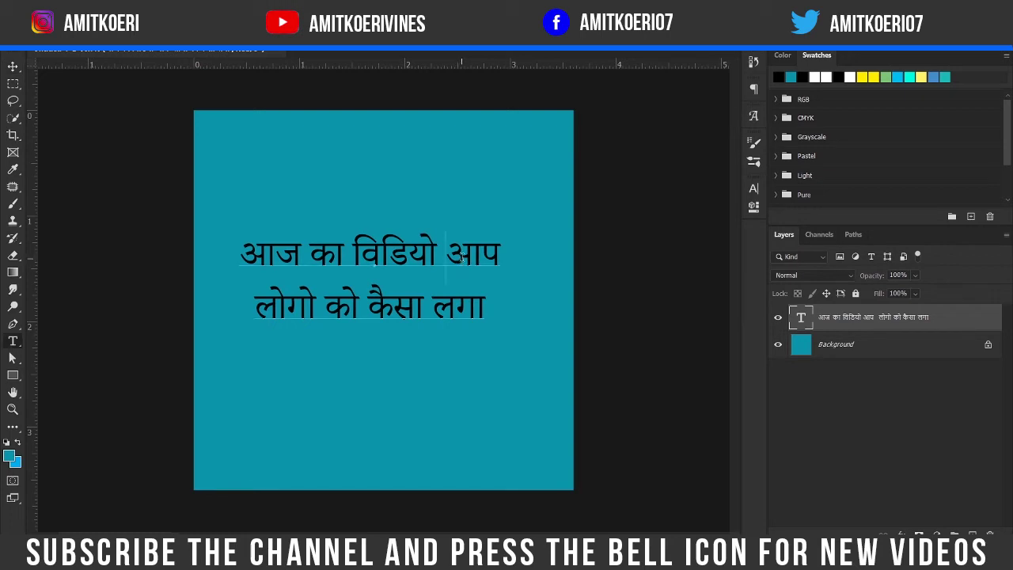
double_click(461, 258)
key(ctrl+a)
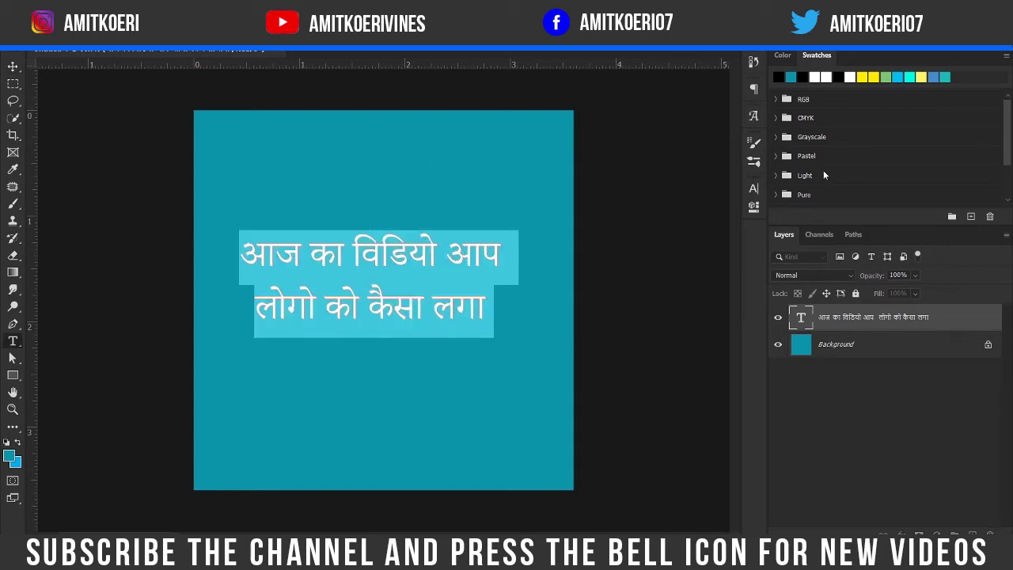
Set the Hindi text to Kalam Bold via the Character panel font field
click(752, 191)
click(667, 207)
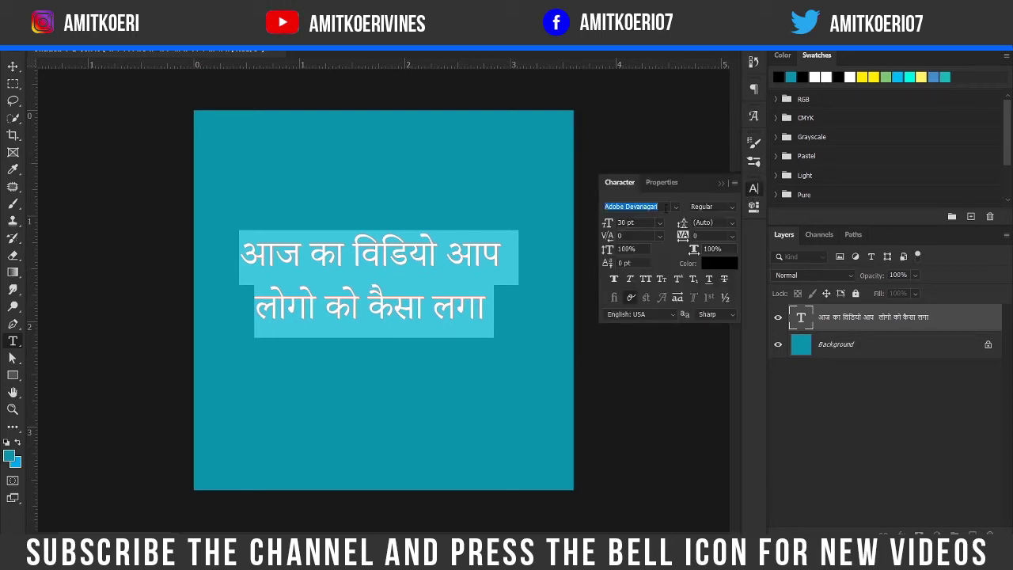
click(666, 207)
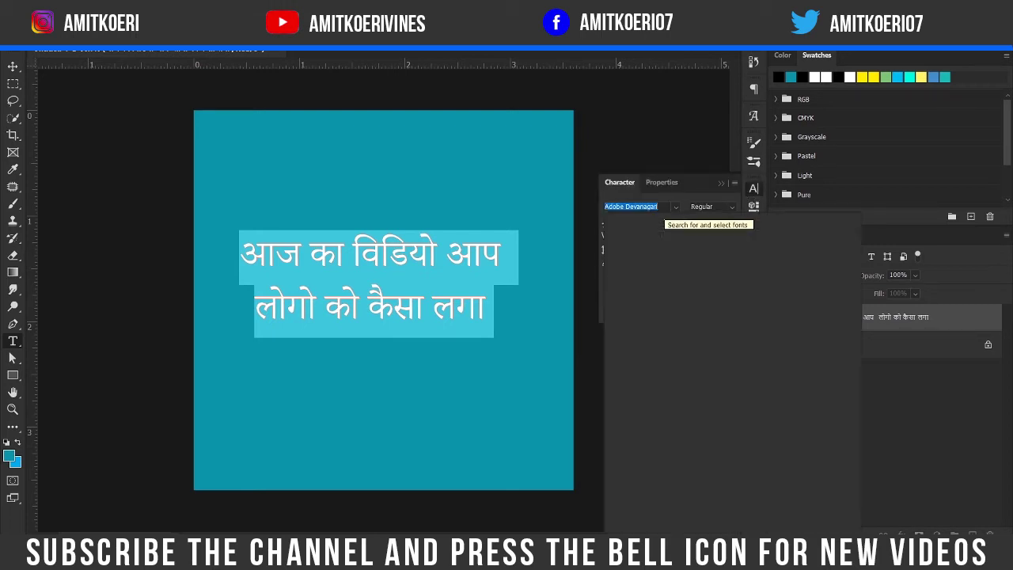
text(Kalam)
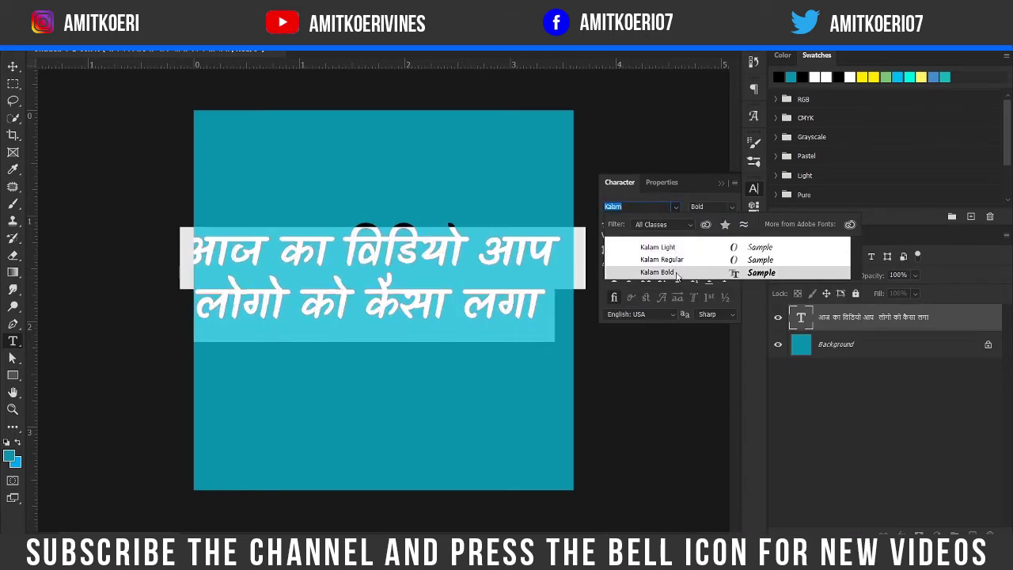
click(677, 272)
Nudge the text slightly right and enter 'rajdhani' as the new font name
click(866, 348)
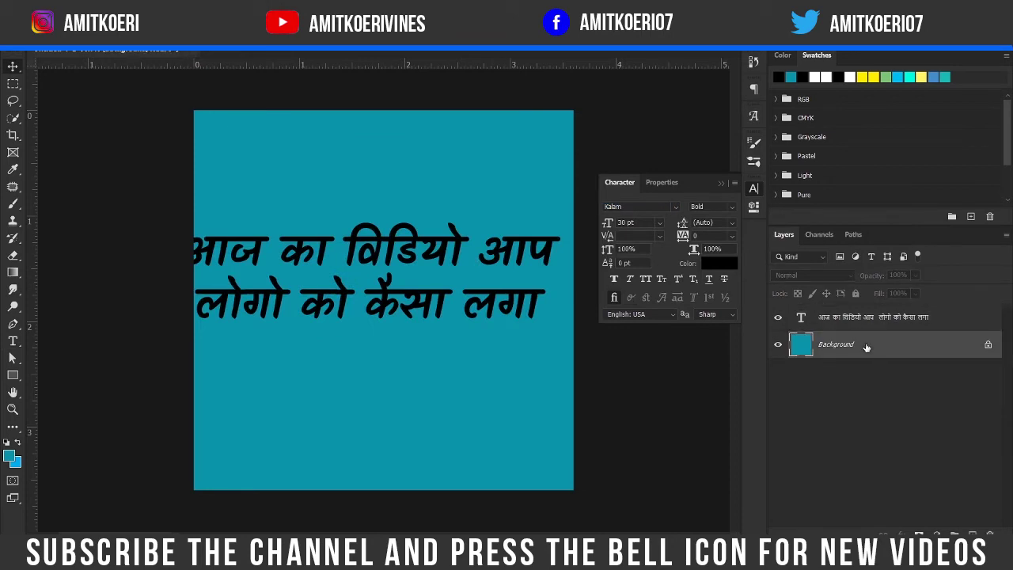
drag(505, 294, 520, 298)
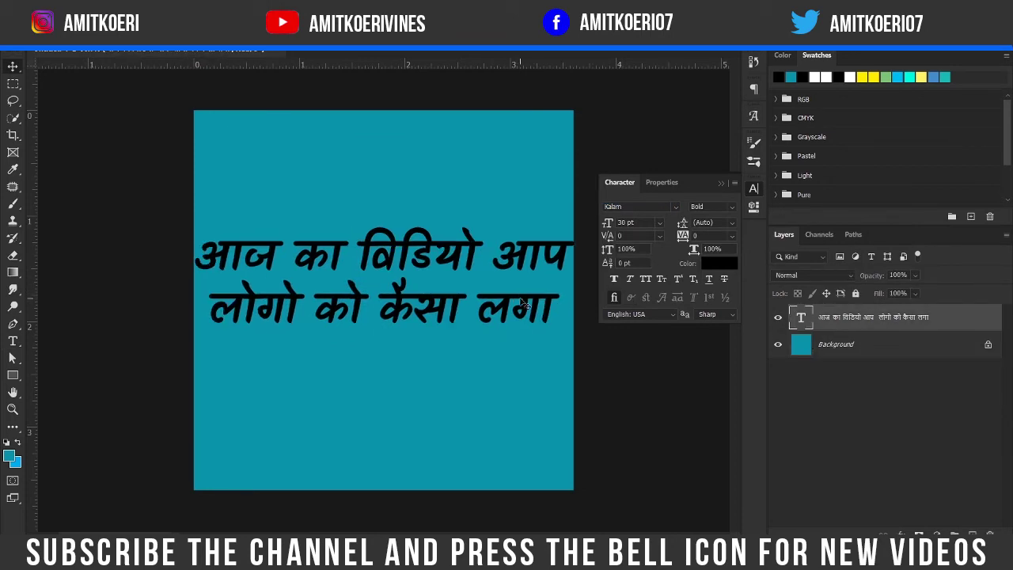
click(639, 207)
text(rajdhani)
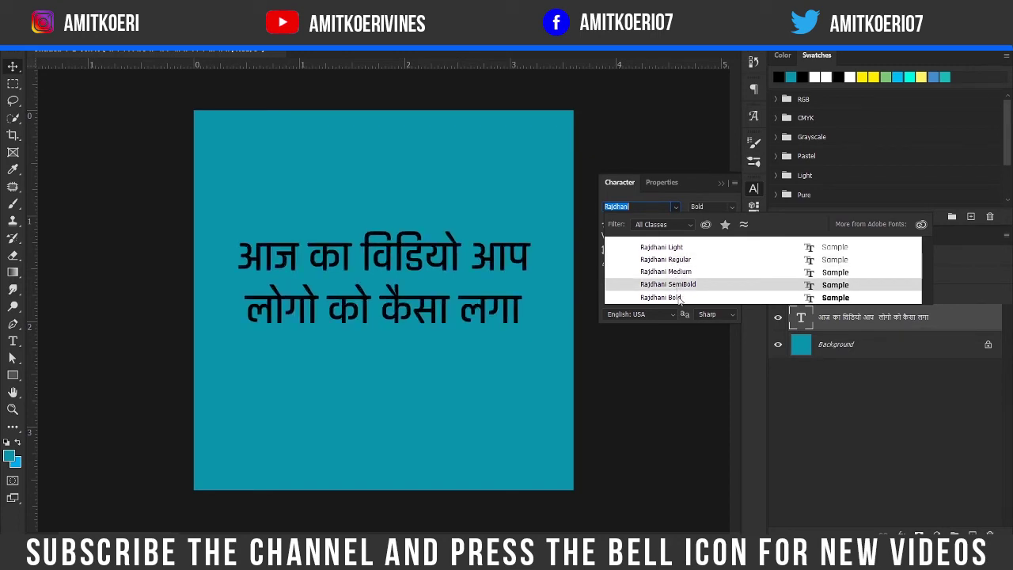
Apply Rajdhani Bold to the Hindi text and bring Chrome back to the front
click(665, 297)
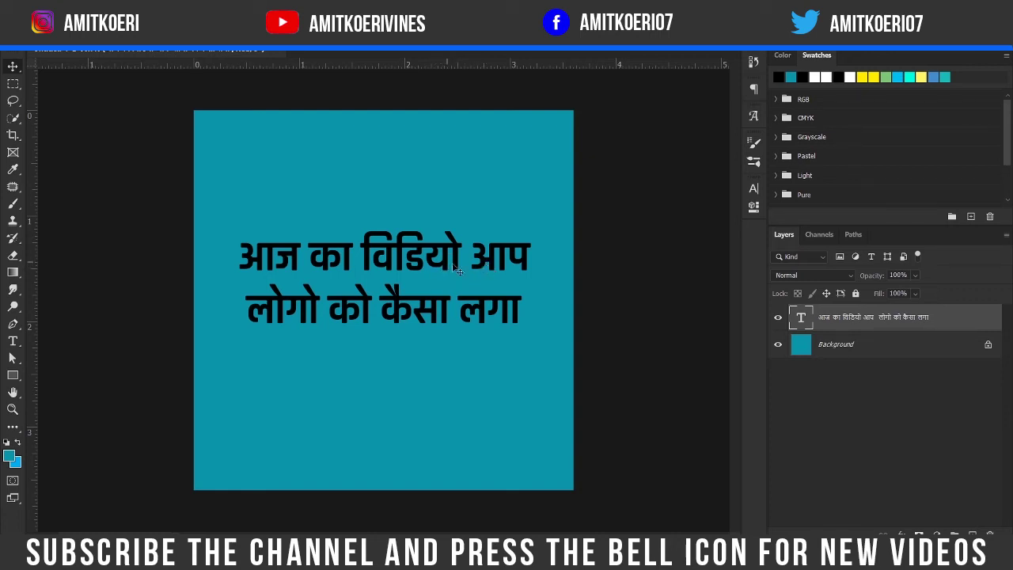
click(615, 513)
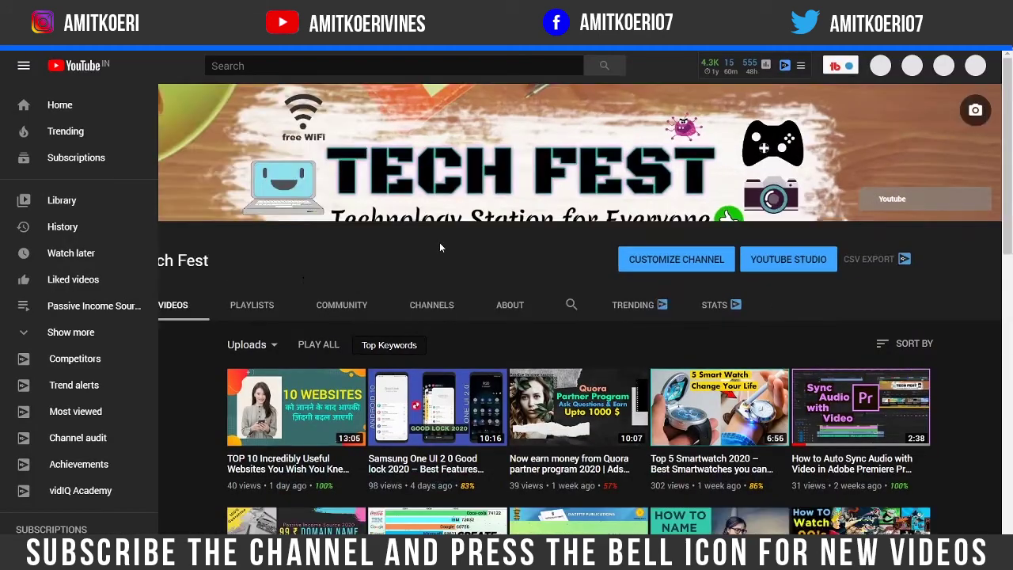
Collapse YouTube's side guide and scroll through the Tech Fest channel's Videos tab
click(23, 65)
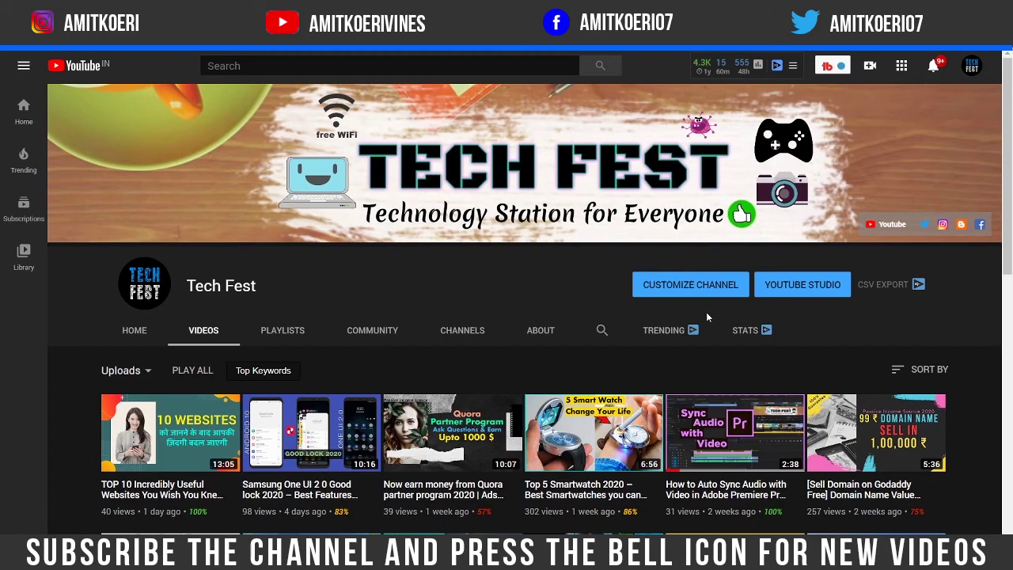
scroll(706, 312, down, 3)
scroll(706, 312, up, 3)
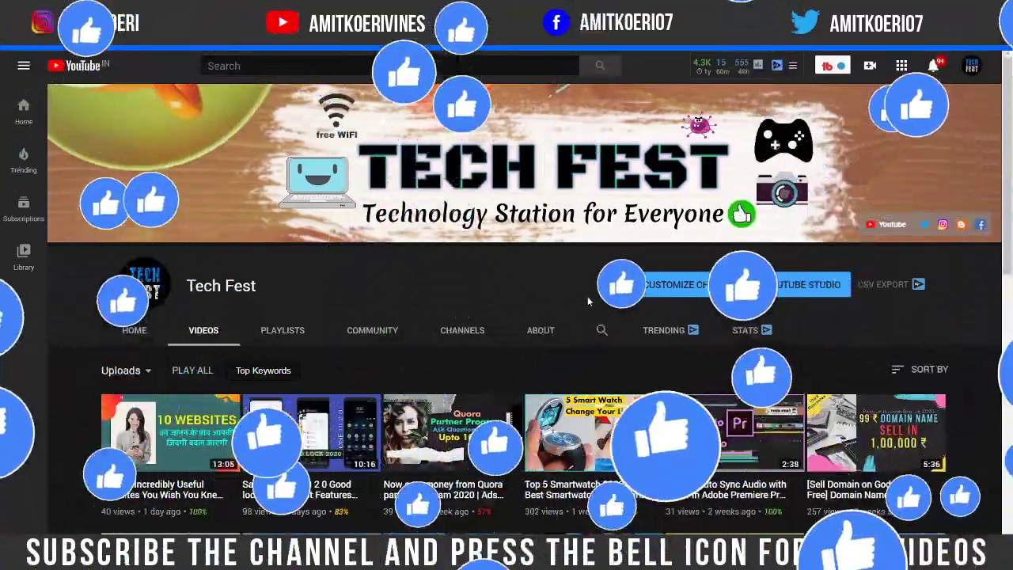
scroll(589, 304, down, 3)
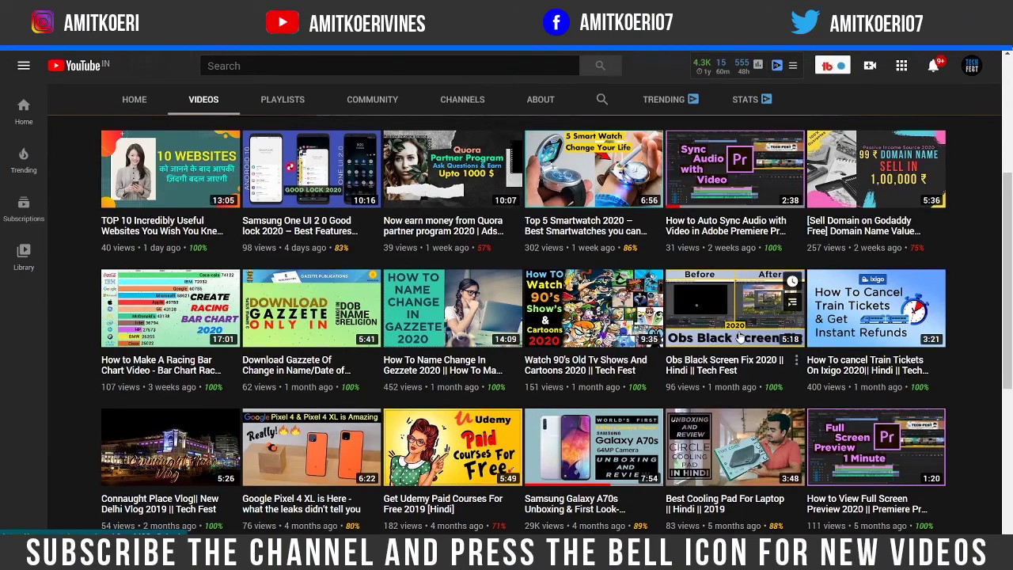
scroll(740, 338, up, 3)
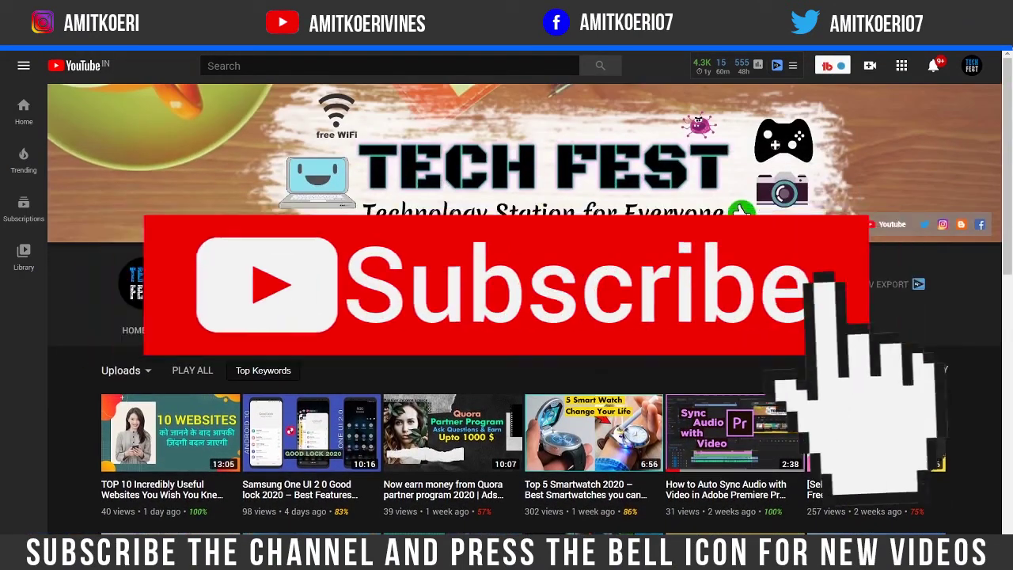